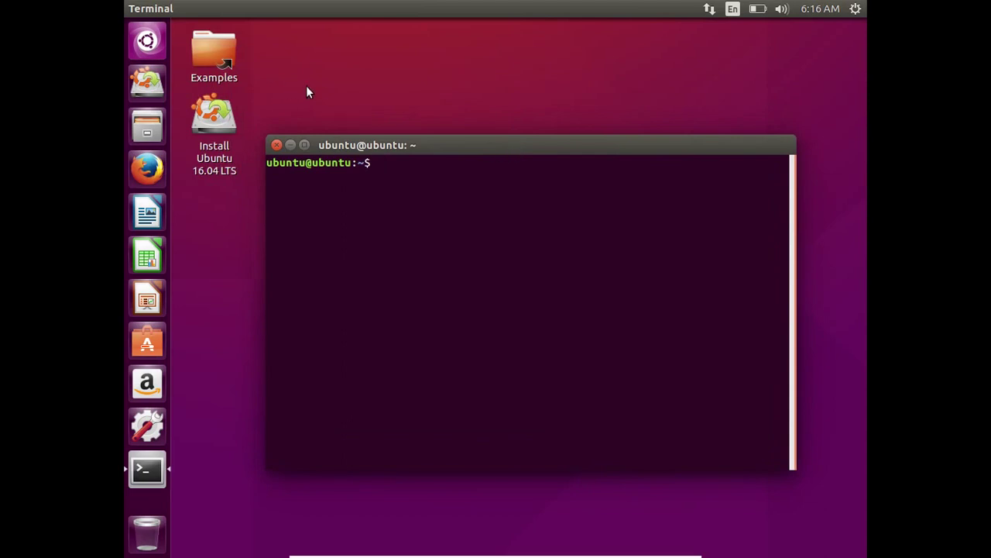
- Run lsb_release -a in the terminal and highlight the release number and description in its output
key(super)
text(lsb_release -a)
key(Return)
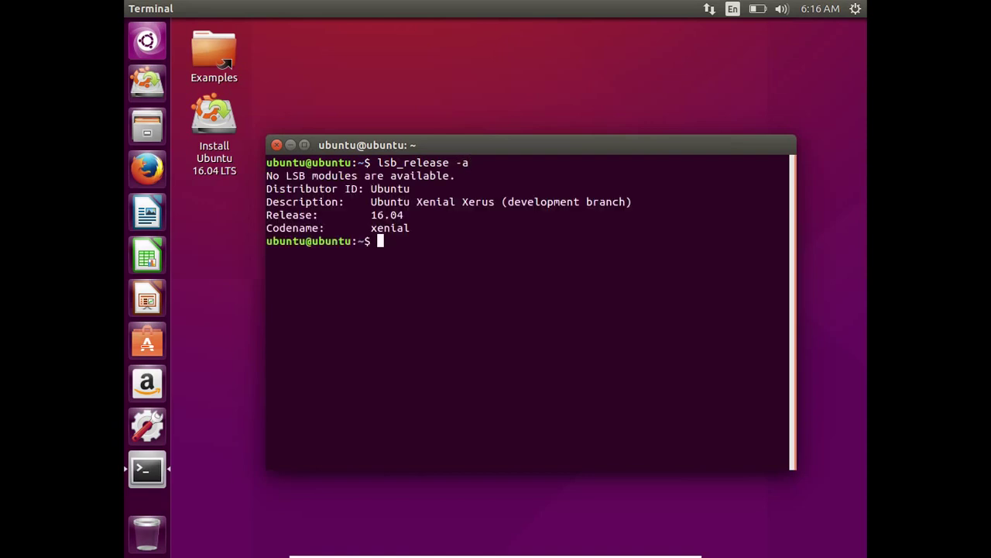
drag(405, 217, 371, 216)
drag(633, 196, 320, 203)
click(446, 206)
- Run uname -a in the terminal and highlight the kernel version in its output
key(alt)
key(alt)
text(uname -a)
key(Return)
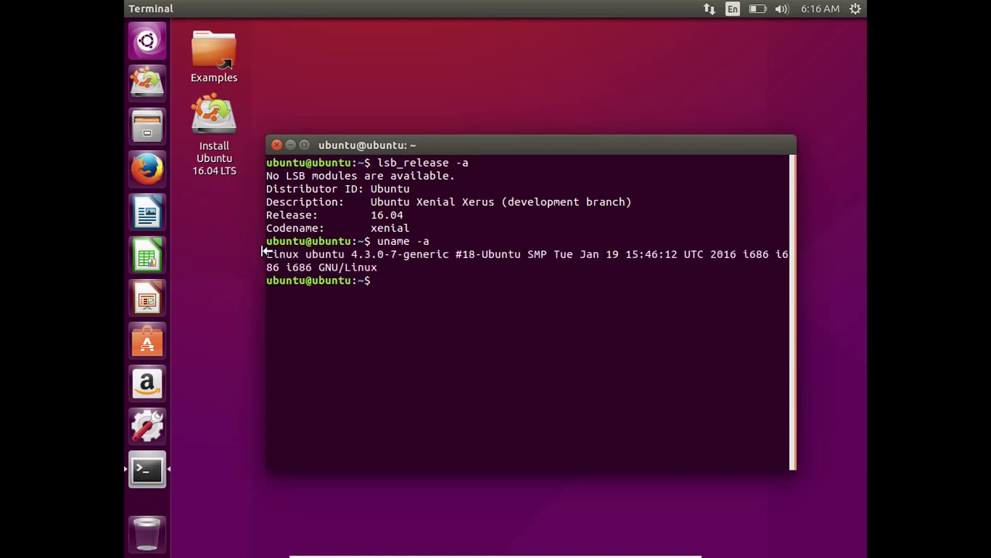
drag(266, 254, 494, 254)
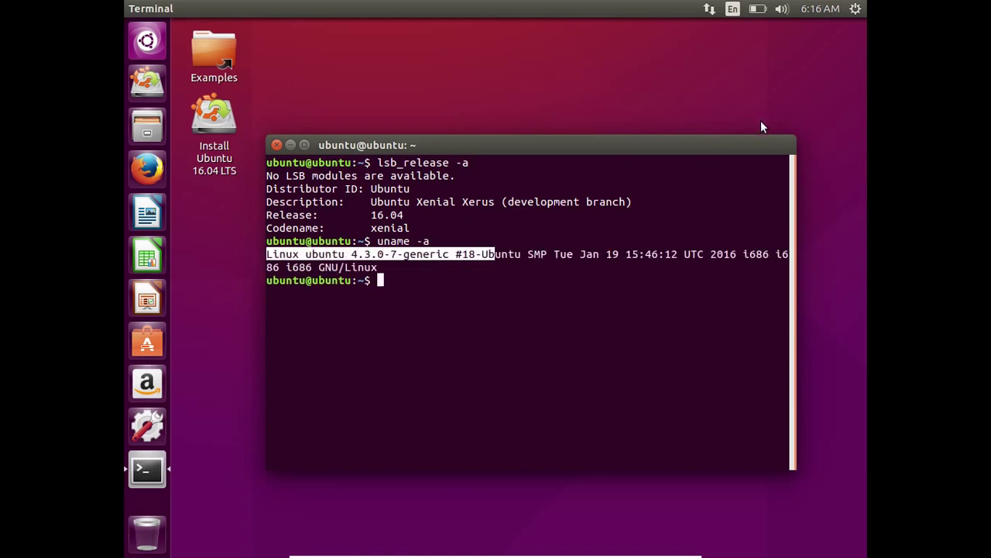
- Toggle the terminal window between maximized and normal size, and leave it minimized
mouse_move(760, 151)
mouse_down()
mouse_move(757, 110)
mouse_move(788, 117)
mouse_move(730, 165)
mouse_move(738, 200)
mouse_move(771, 147)
mouse_up()
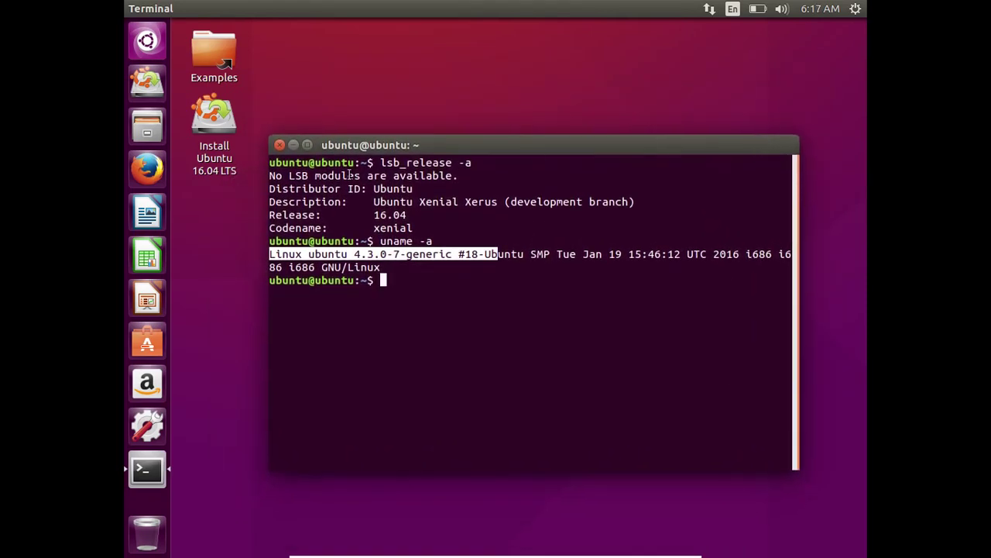
click(307, 145)
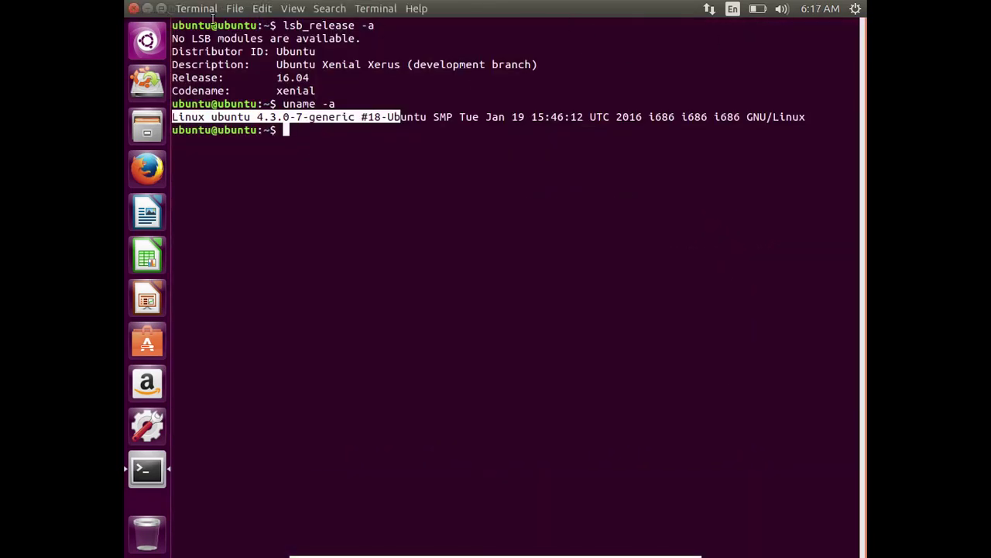
click(160, 9)
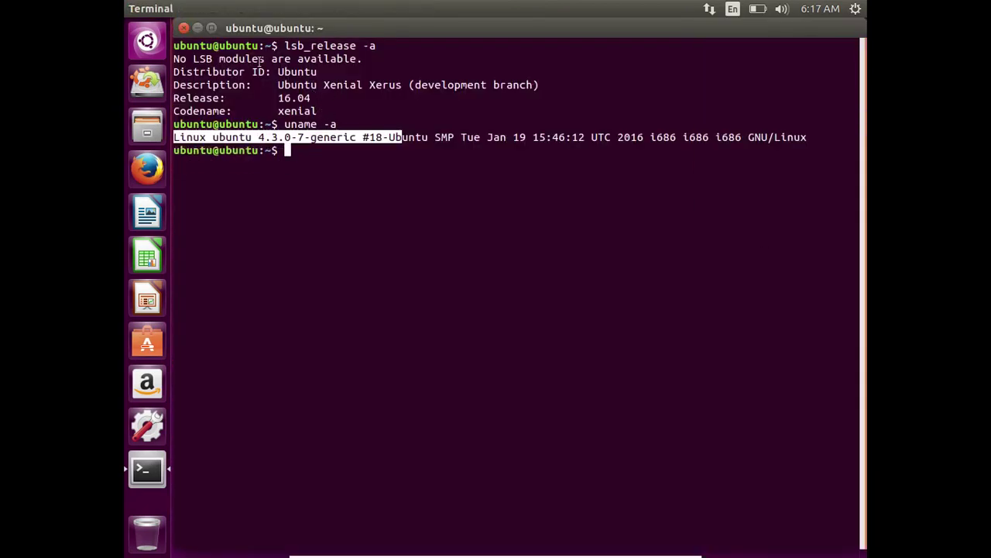
click(212, 28)
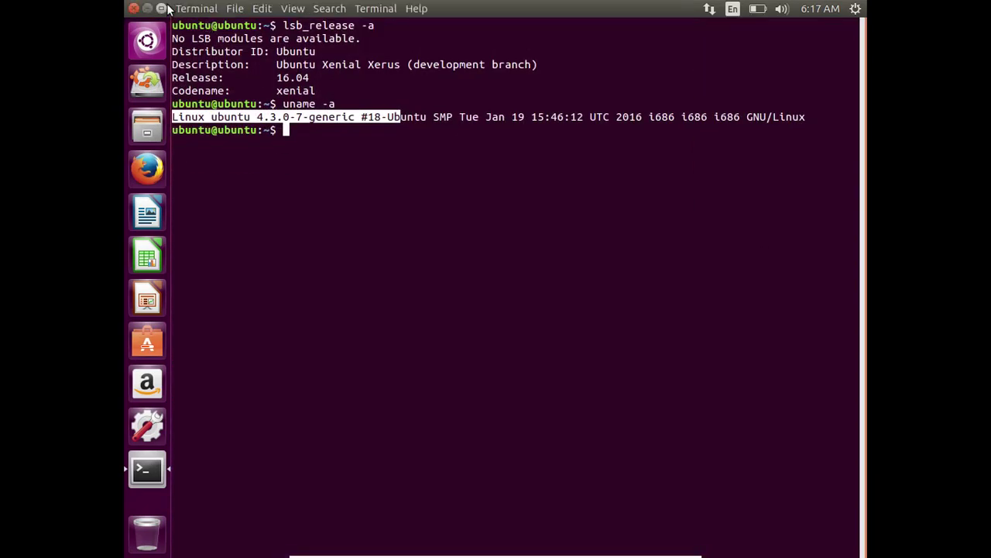
click(148, 8)
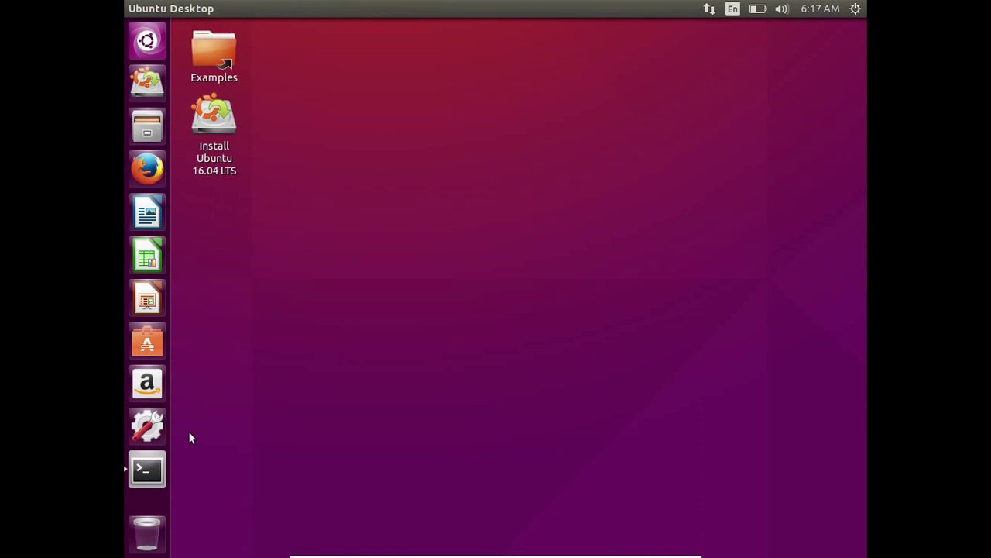
click(154, 469)
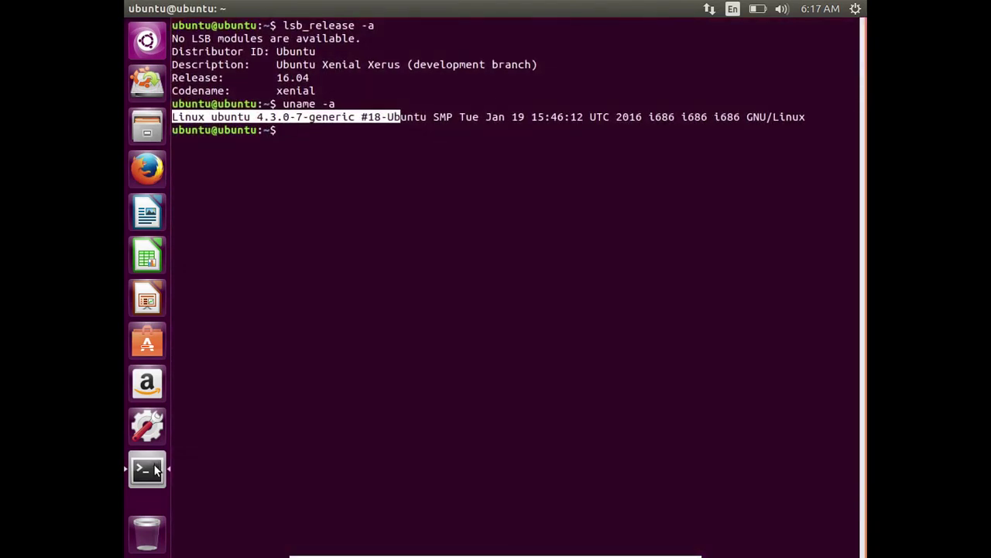
click(149, 8)
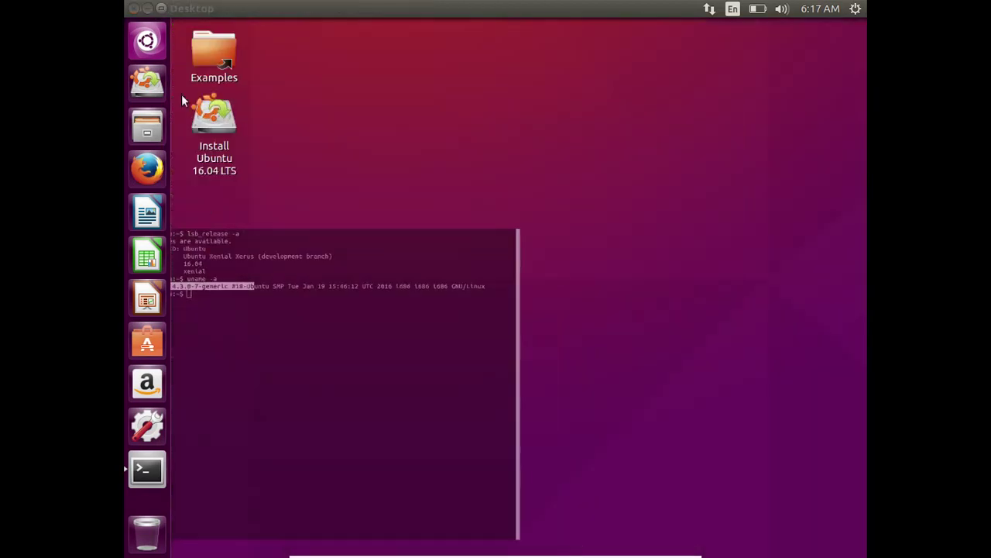
- View the Dash's applications list with its result filters expanded, and close the Dash
click(151, 41)
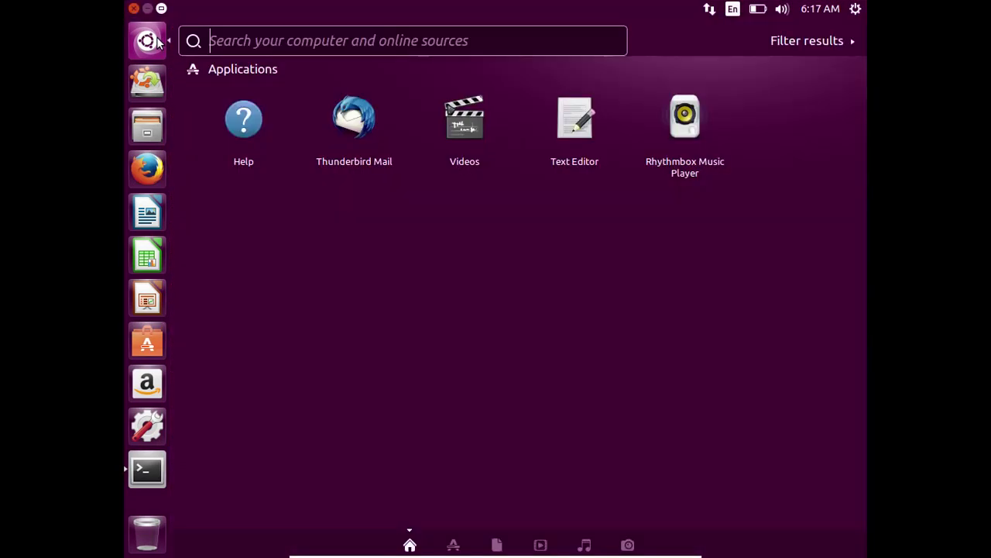
click(454, 546)
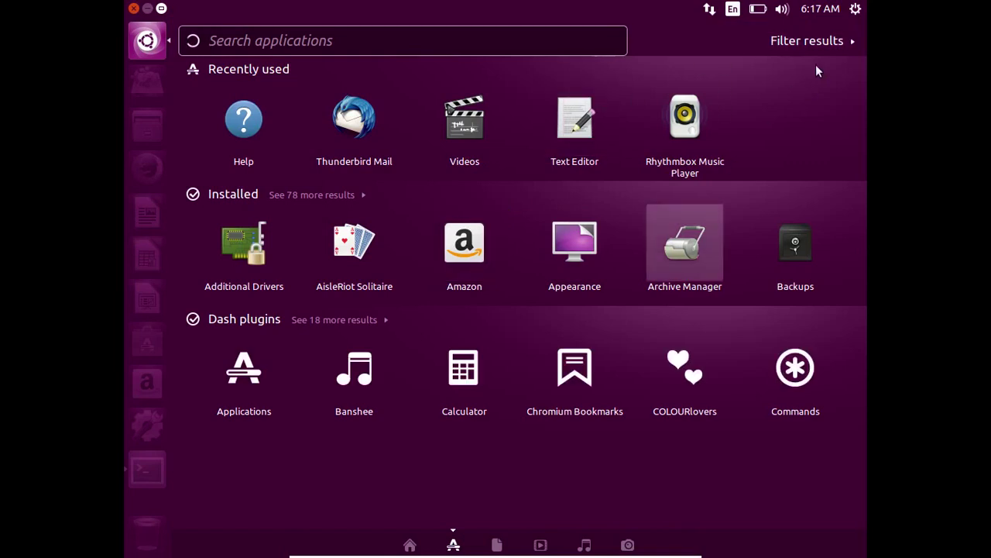
click(838, 40)
click(838, 41)
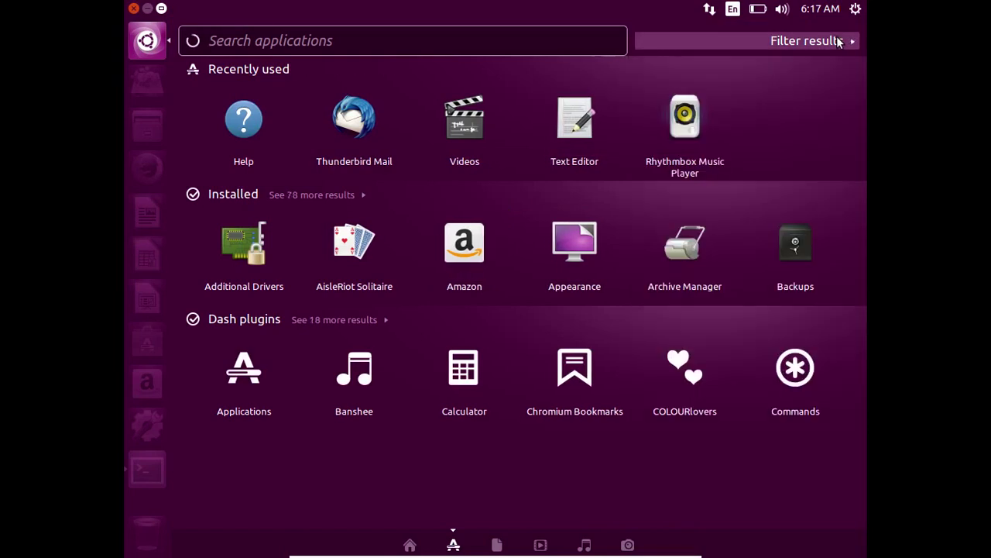
click(838, 41)
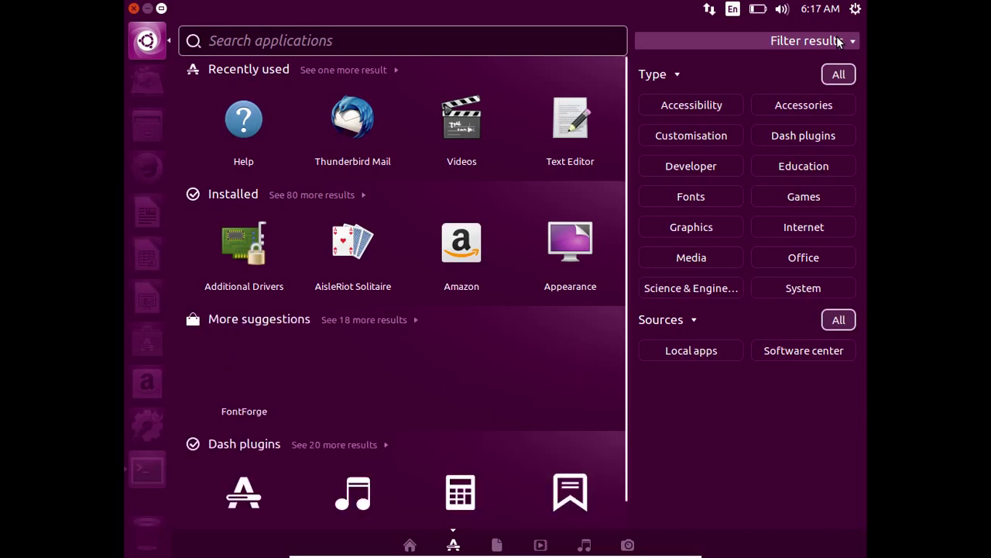
click(804, 350)
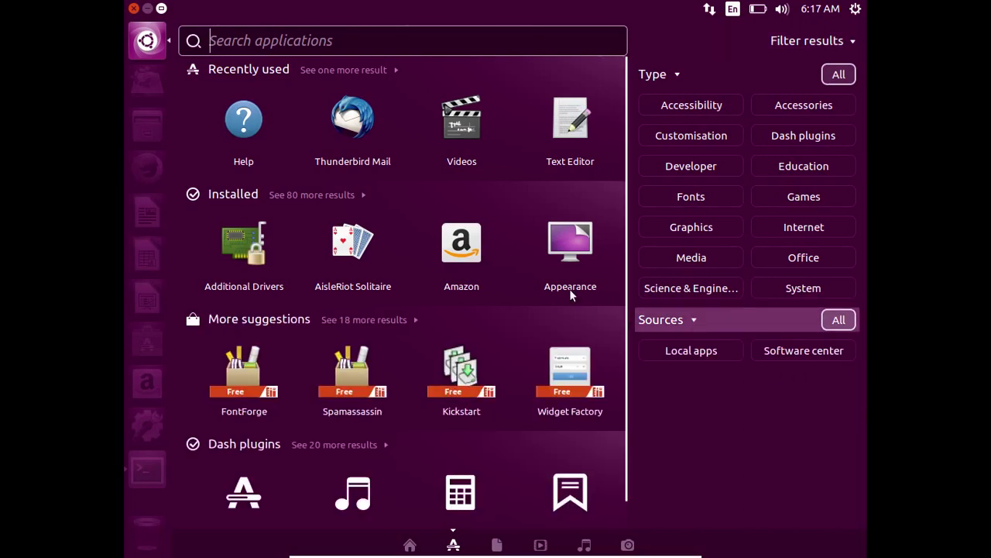
click(147, 42)
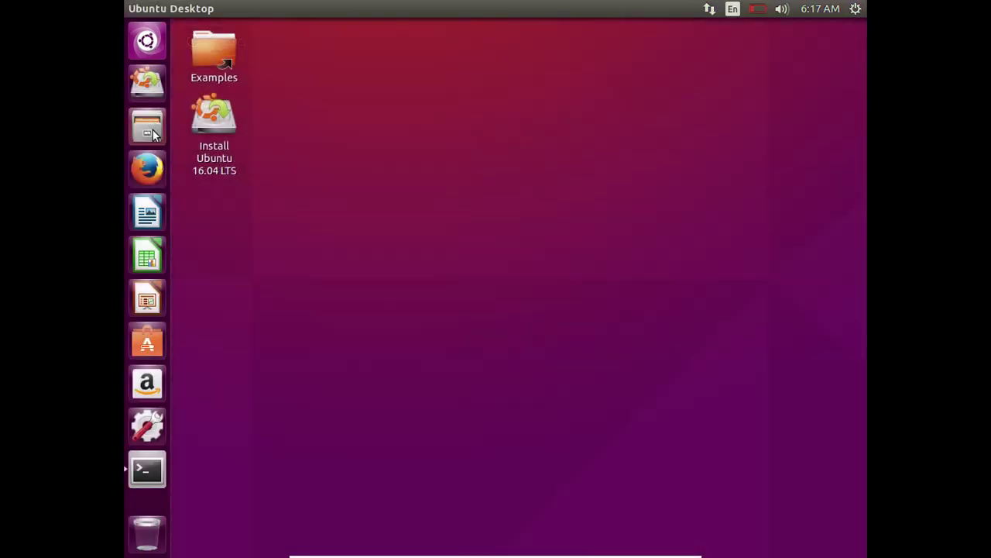
- Open the home folder in the file manager, move its window away from the launcher and make it smaller
click(151, 131)
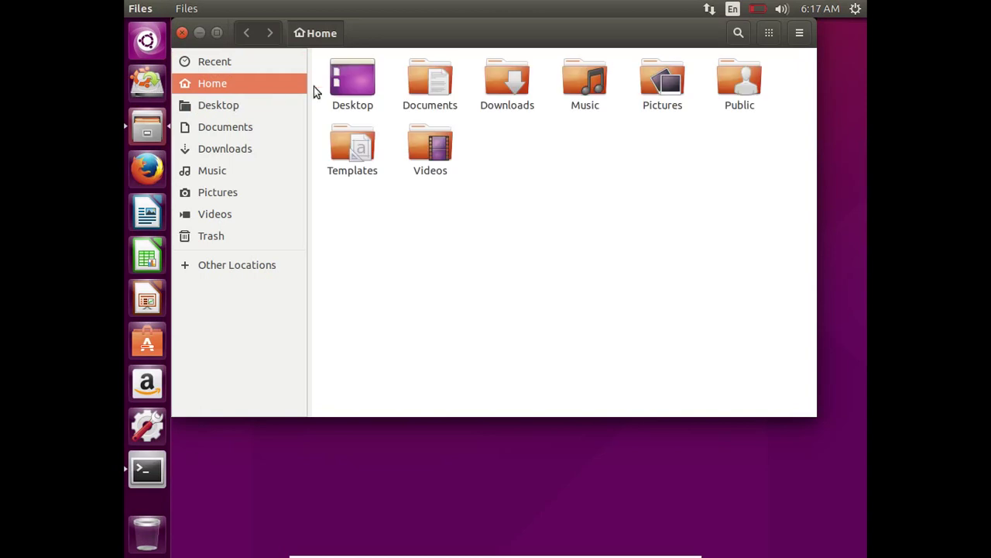
drag(426, 35, 464, 79)
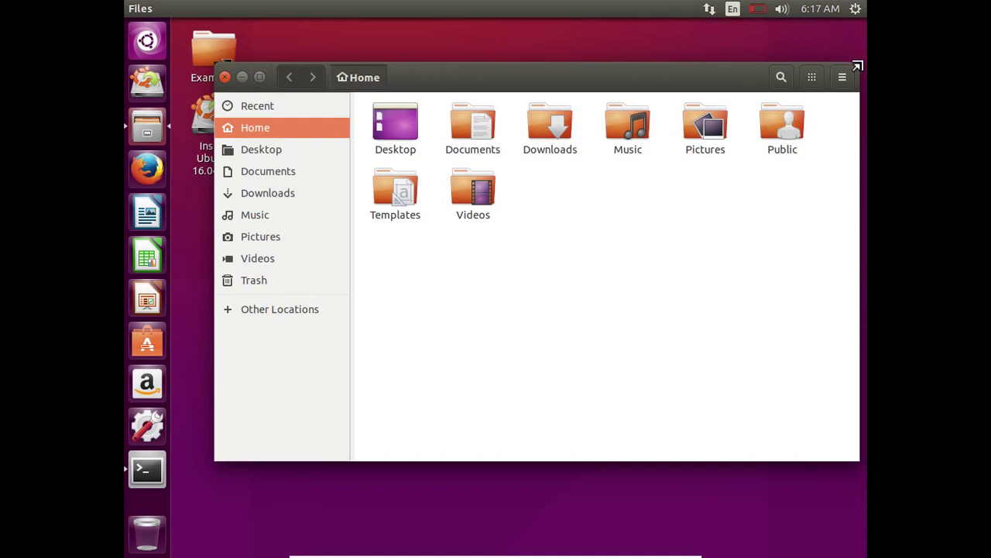
drag(858, 66, 799, 94)
click(810, 105)
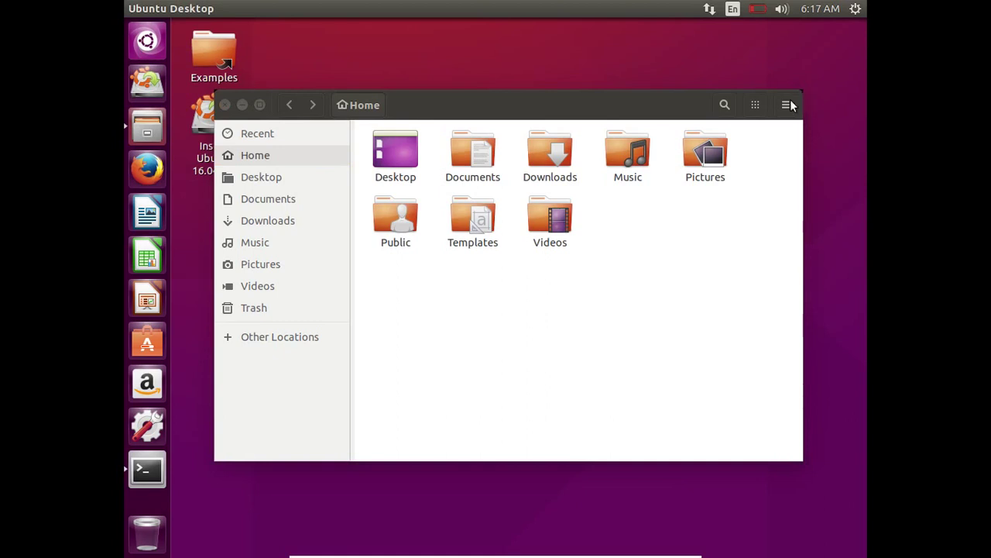
- Check the file manager's view and sorting options, and close them without changing anything
click(783, 105)
click(778, 112)
click(757, 107)
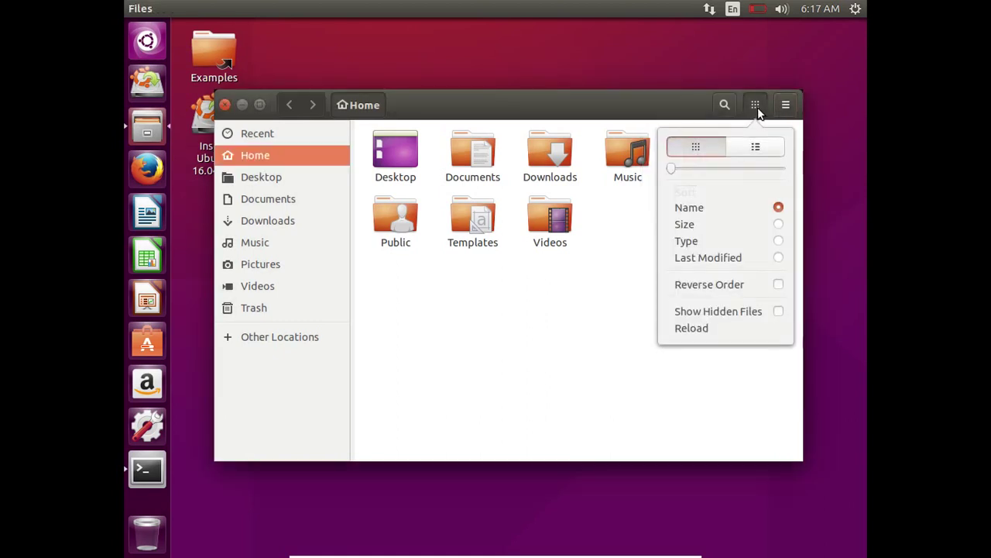
click(758, 106)
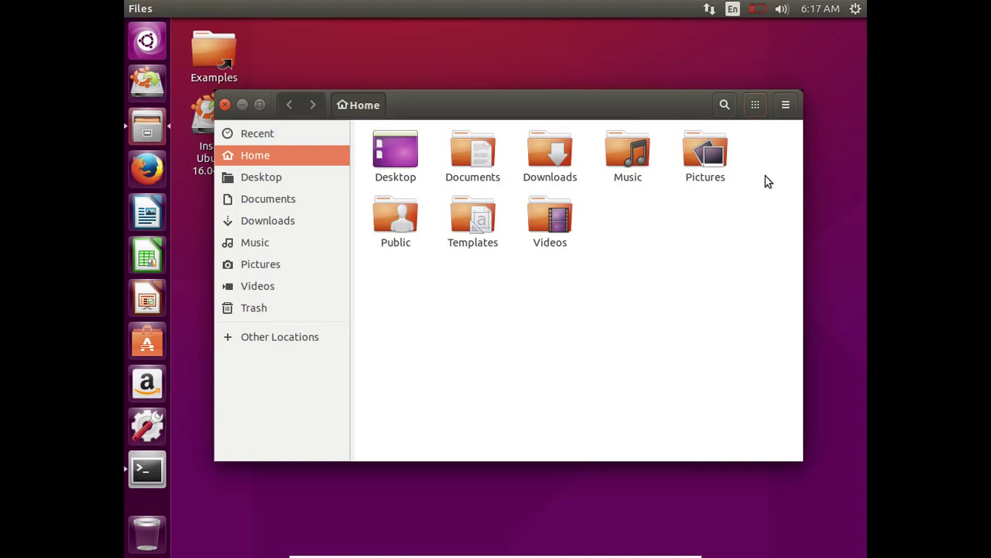
- View the Restore Missing Files dialog for the home folder, cancel it and close the file manager window
right_click(680, 231)
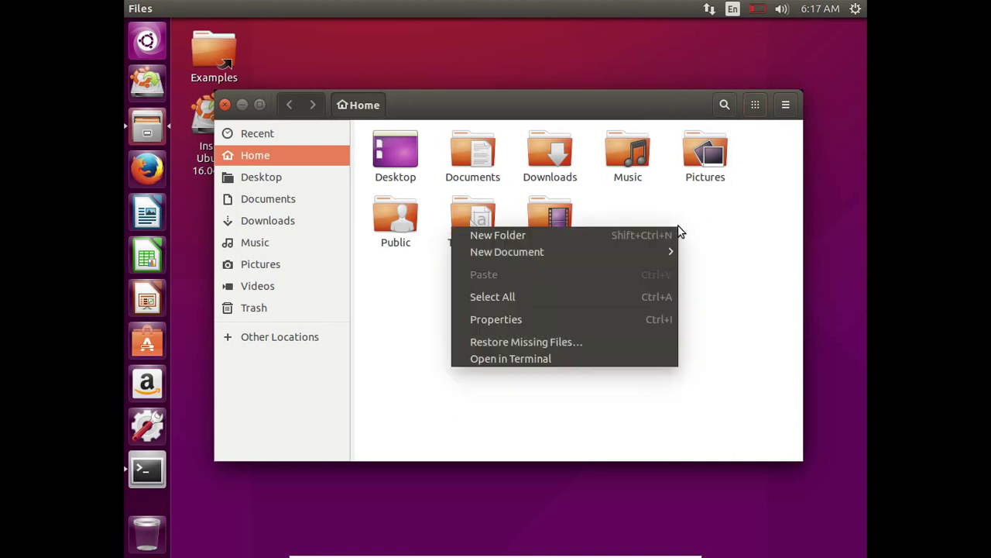
click(457, 342)
click(398, 233)
right_click(400, 231)
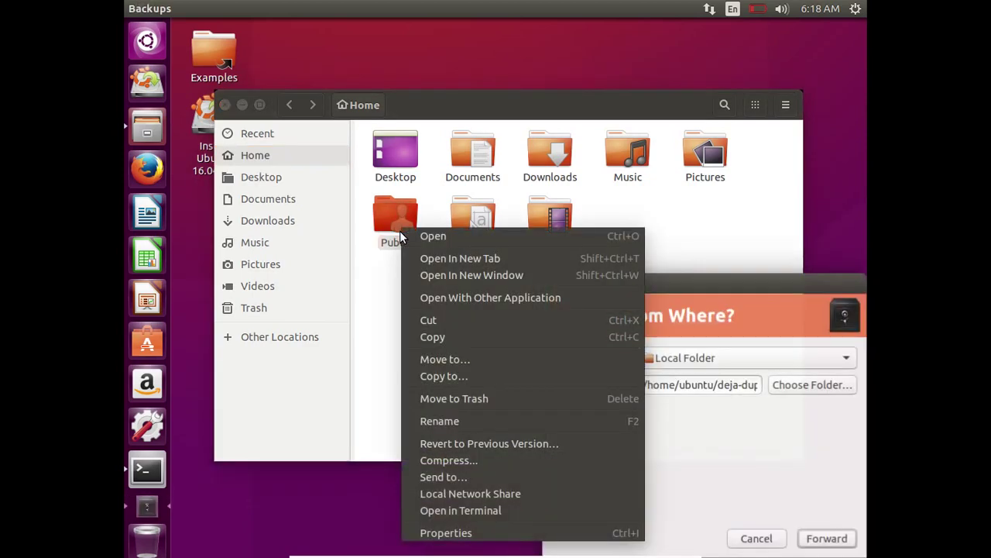
click(712, 288)
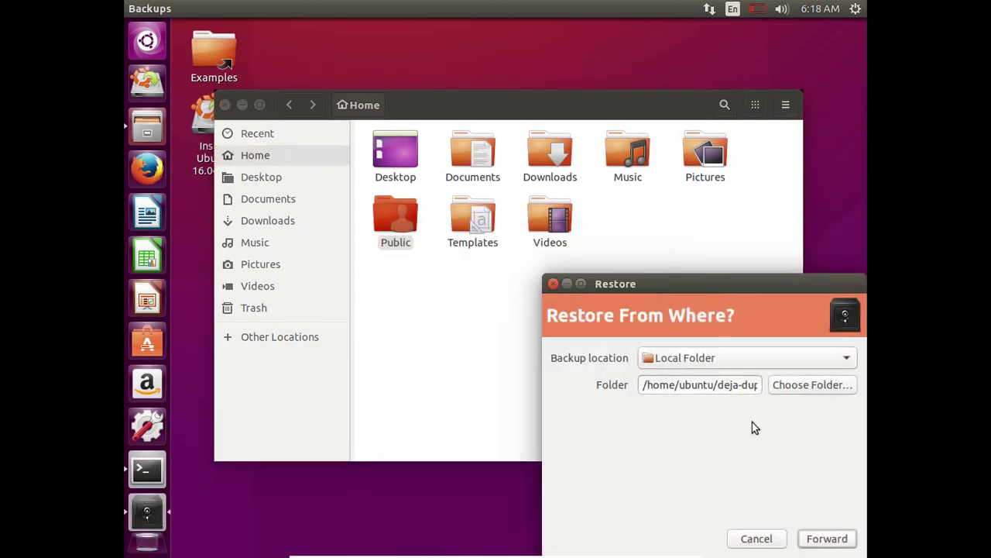
click(779, 536)
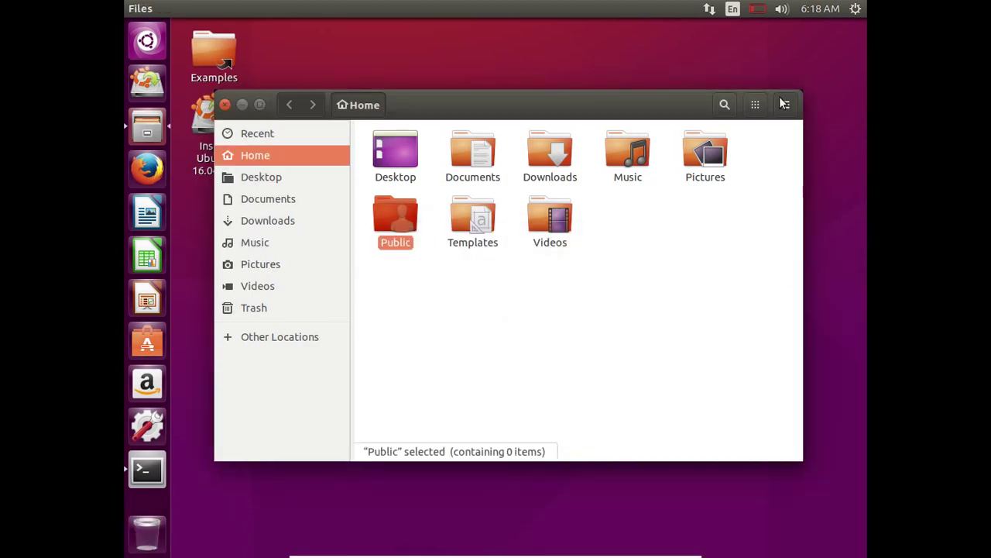
click(225, 105)
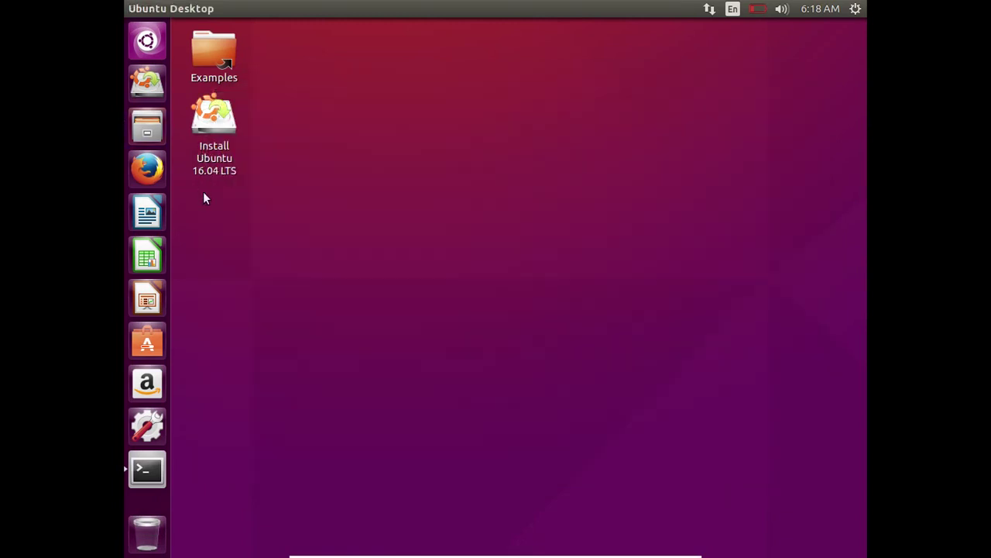
- Open Ubuntu Software Center and move its window slightly up on the desktop
right_click(503, 199)
click(456, 216)
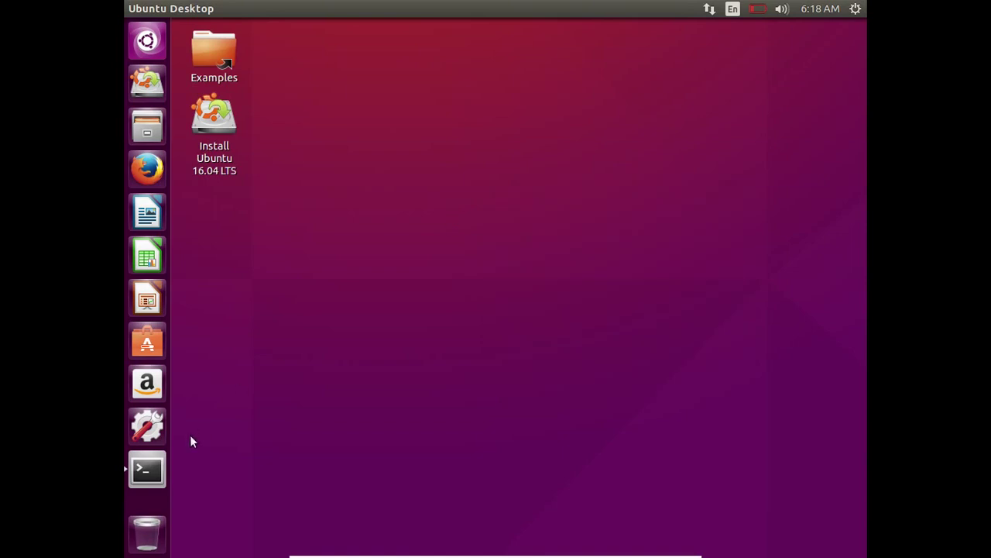
click(147, 344)
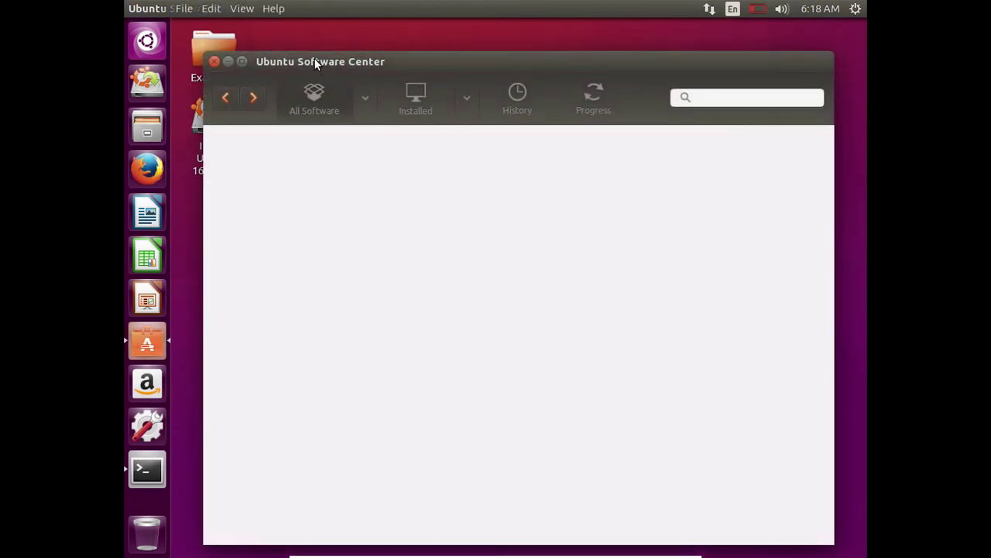
mouse_move(314, 58)
mouse_down()
mouse_move(305, 42)
mouse_move(283, 38)
mouse_move(324, 51)
mouse_up()
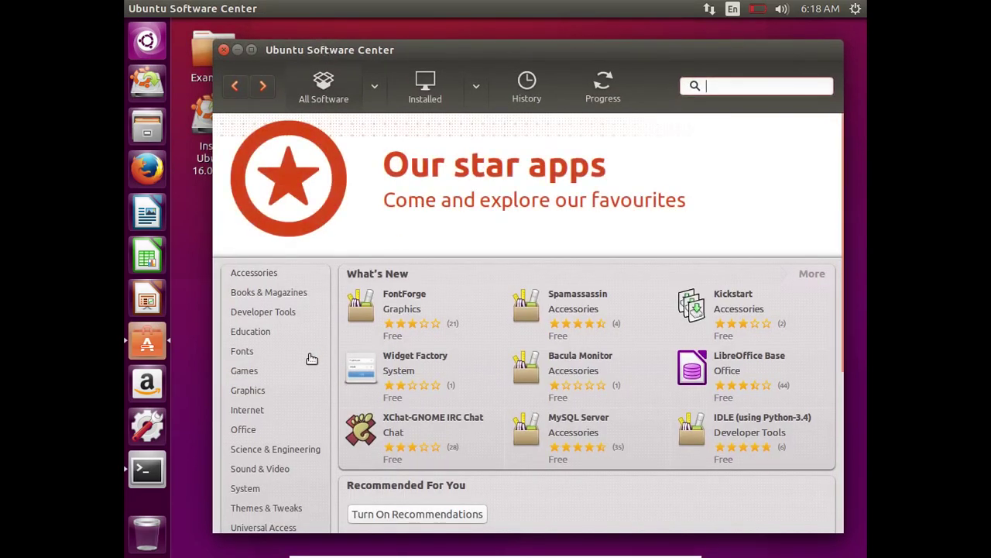
- Browse the Science & Engineering category and its top rated software
click(278, 450)
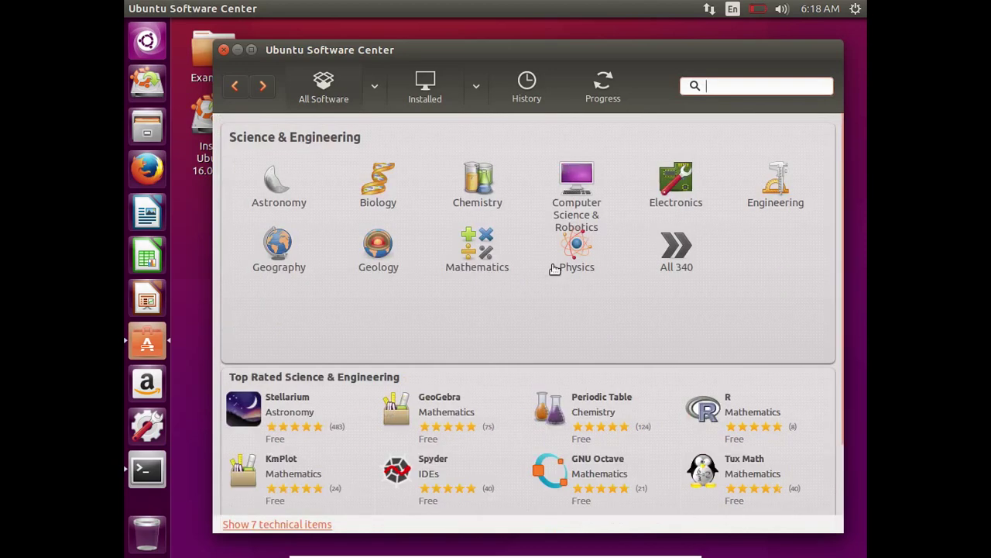
scroll(554, 267, down, 2)
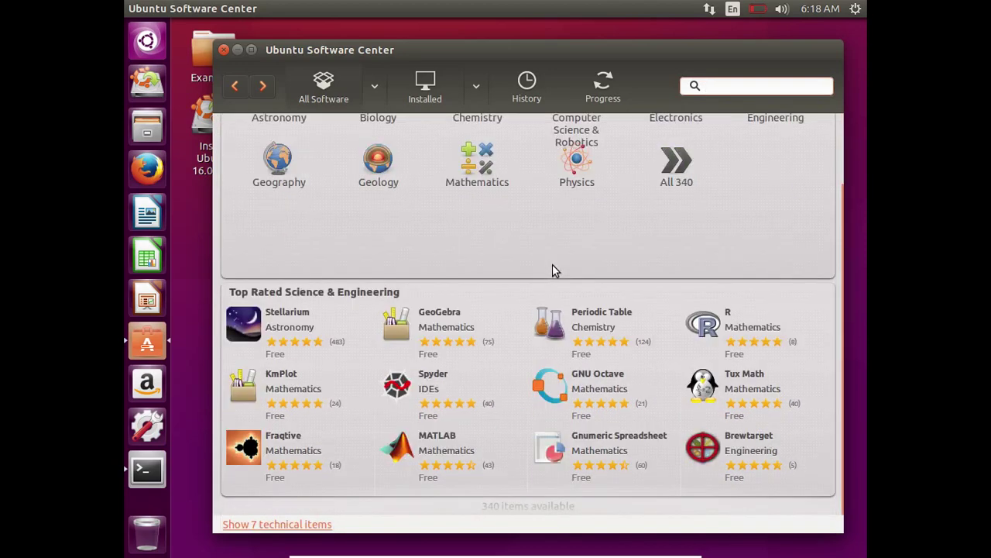
scroll(553, 265, up, 2)
scroll(553, 265, down, 2)
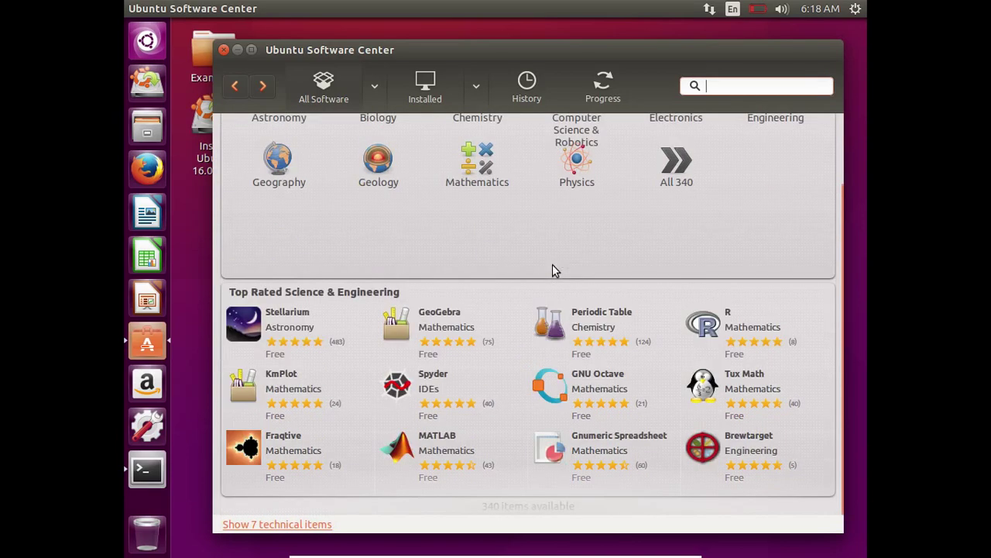
scroll(555, 269, up, 2)
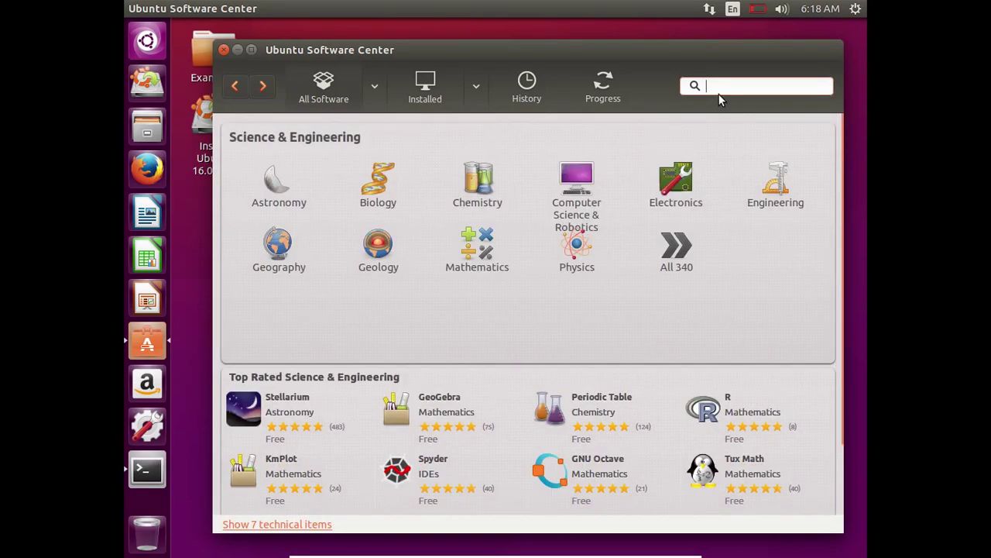
- Try searching the Science & Engineering category for "netbe", and clear the search
text(netbe)
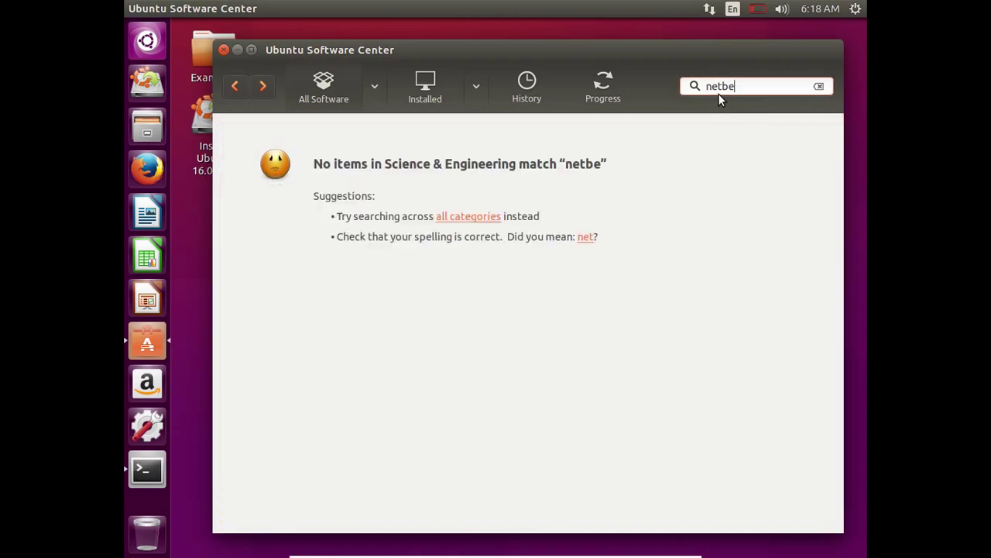
key(BackSpace)
key(BackSpace)
key(BackSpace)
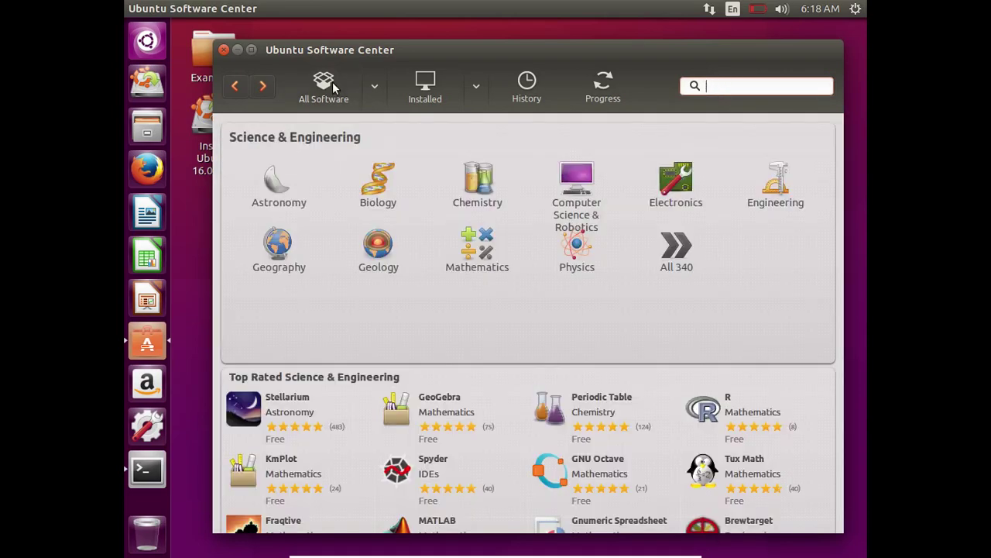
- Search all software for "netbeans", view the NetBeans details page and return to the Software Center start page
click(333, 90)
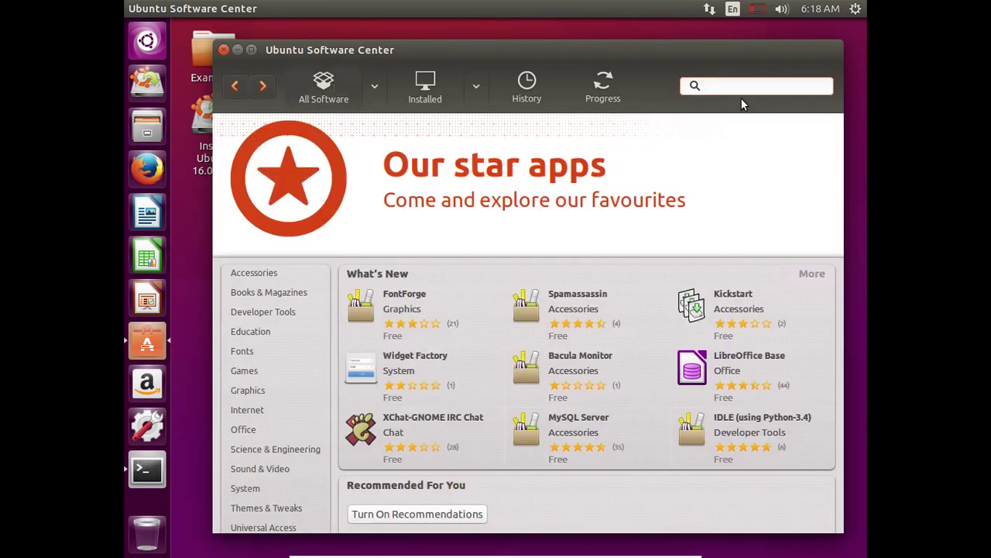
text(netbea)
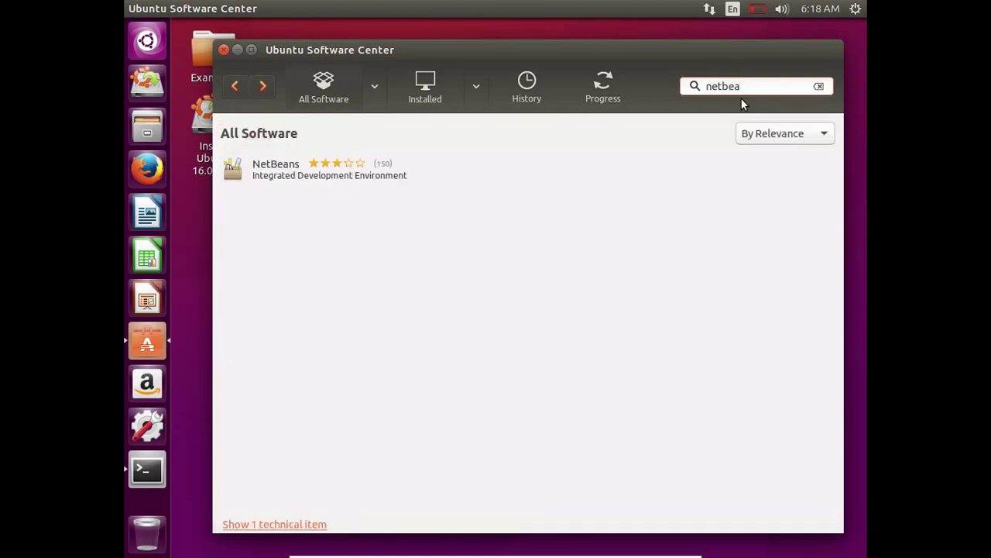
text(ns)
click(448, 171)
click(307, 202)
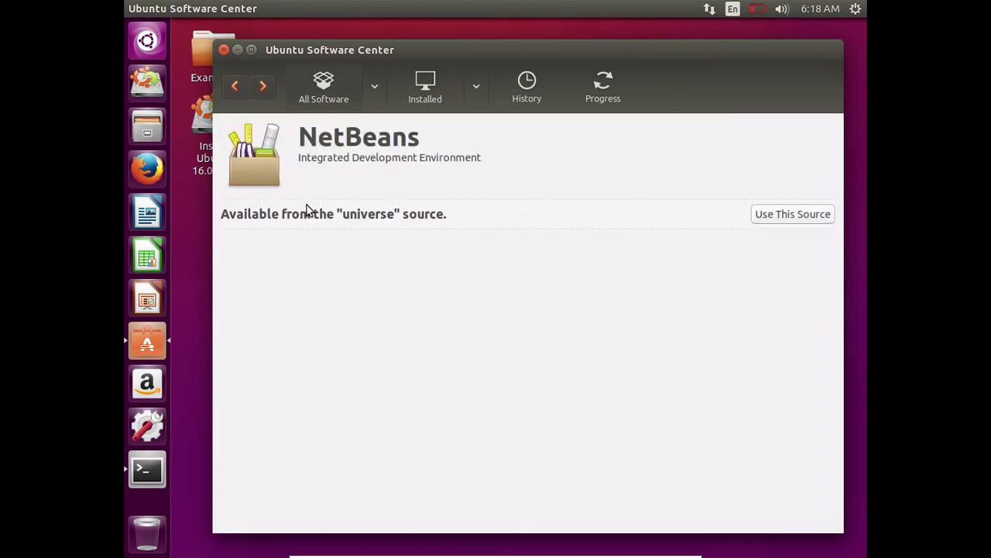
click(235, 86)
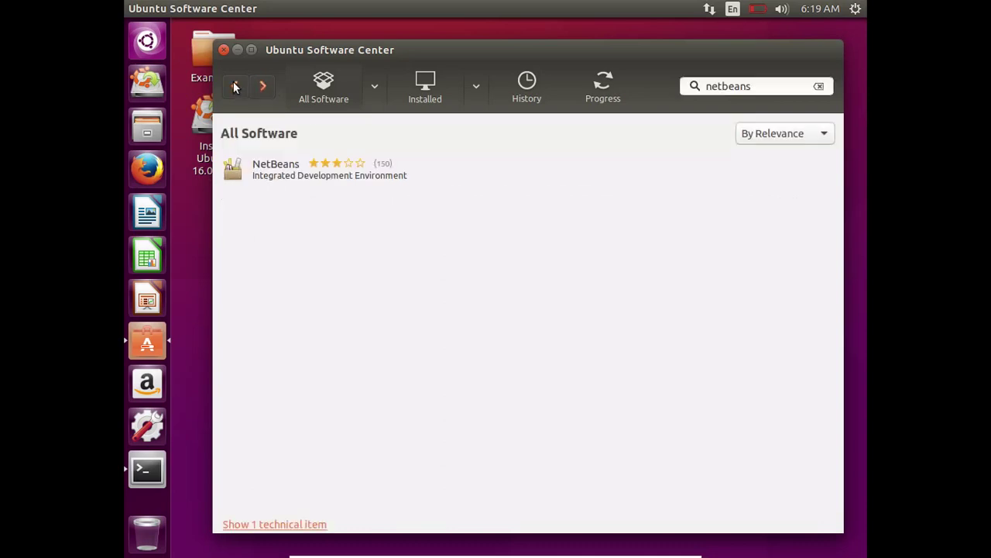
click(236, 86)
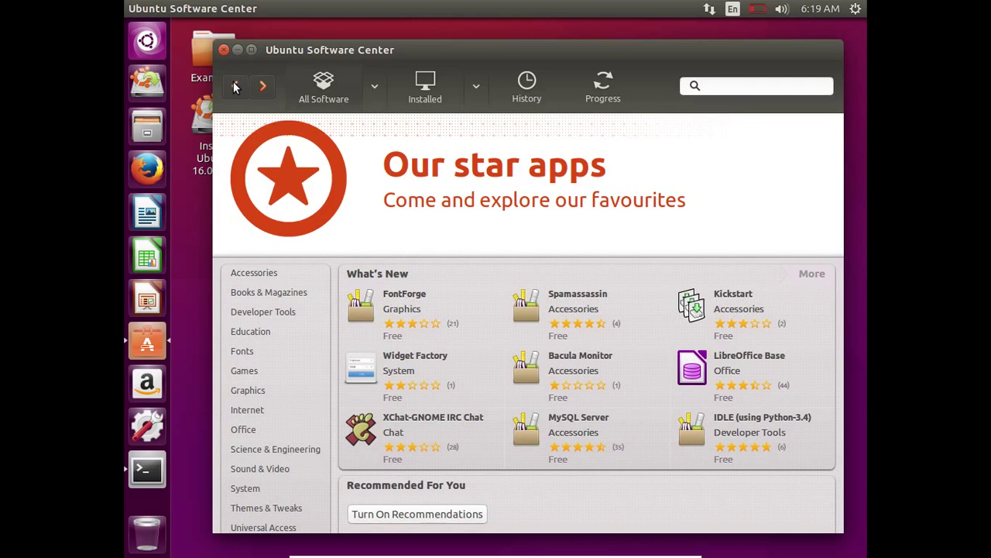
click(728, 86)
text(li)
key(BackSpace)
key(BackSpace)
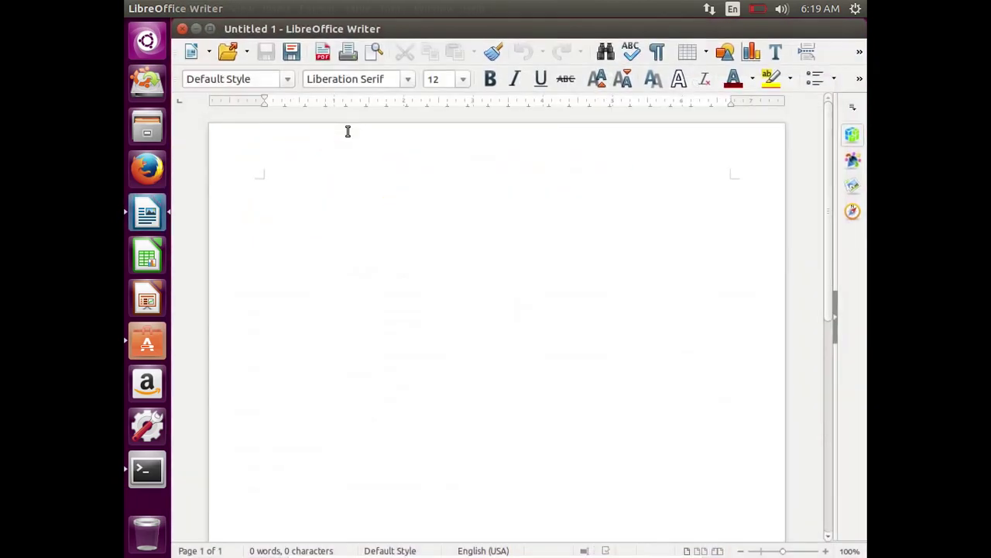
- Maximize the blank LibreOffice Writer document window and minimize it
double_click(336, 29)
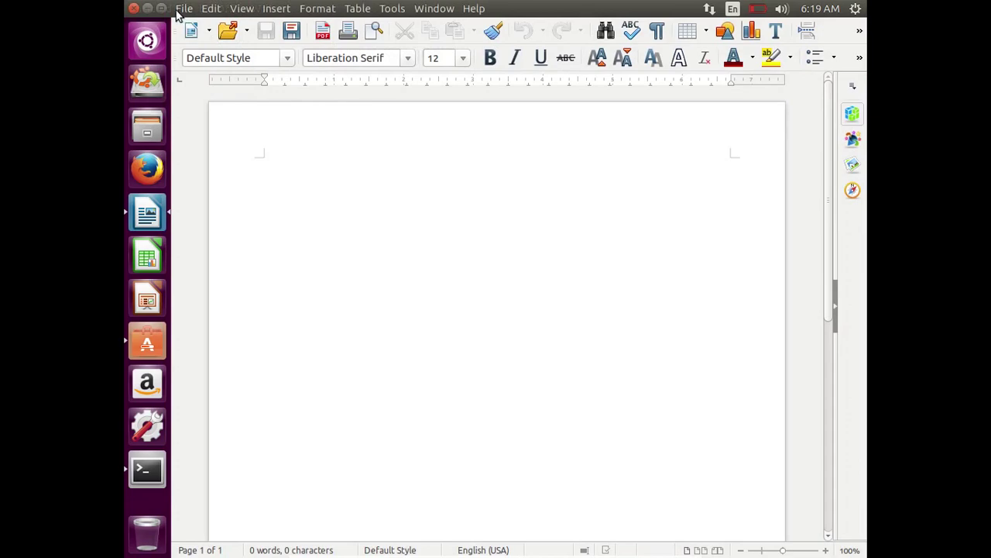
click(148, 8)
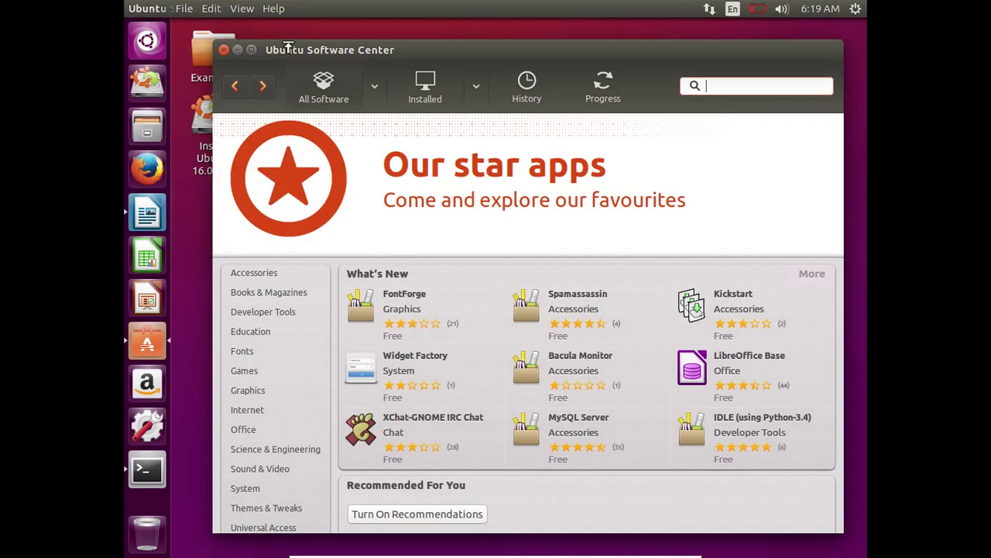
- Reposition the Software Center window on the desktop, and minimize and restore it
drag(287, 47, 253, 41)
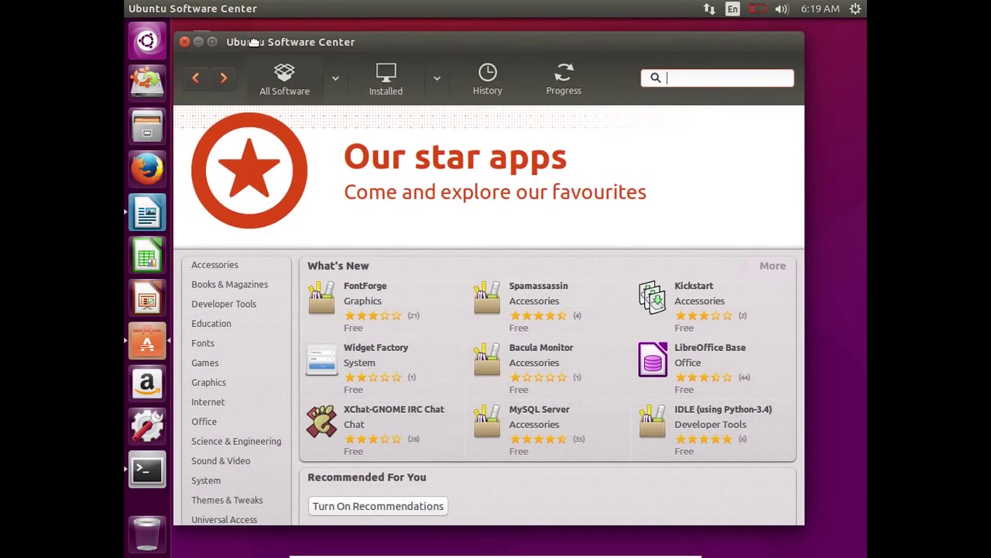
click(198, 42)
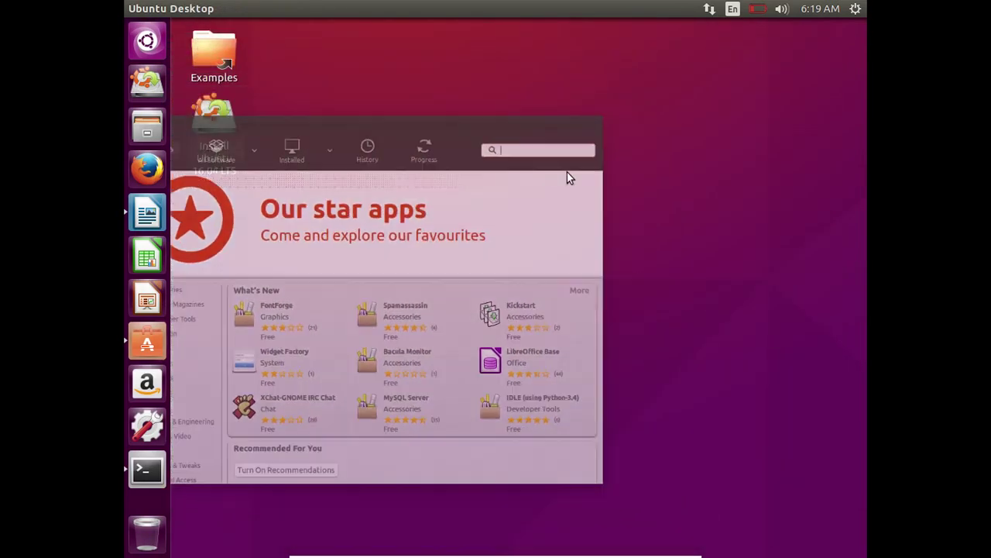
right_click(623, 295)
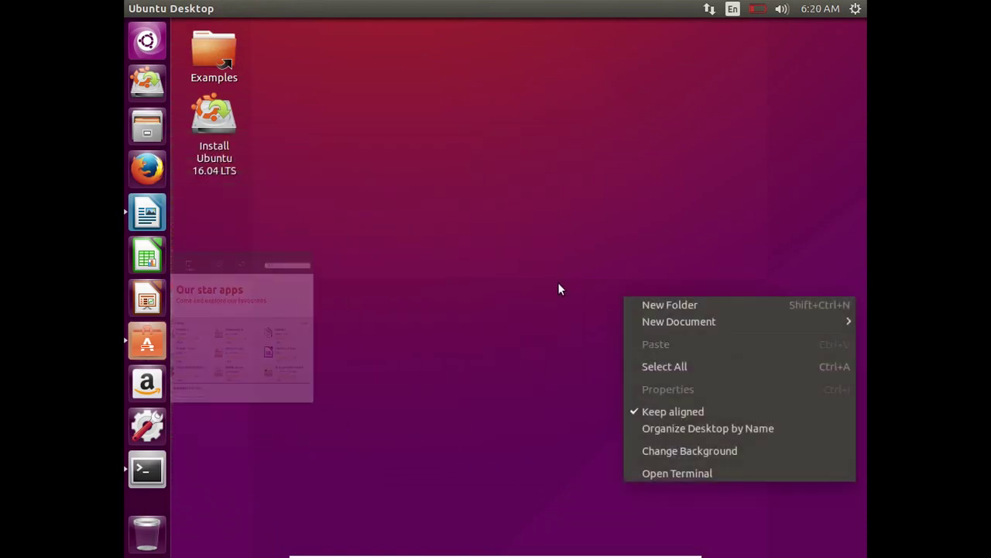
click(464, 246)
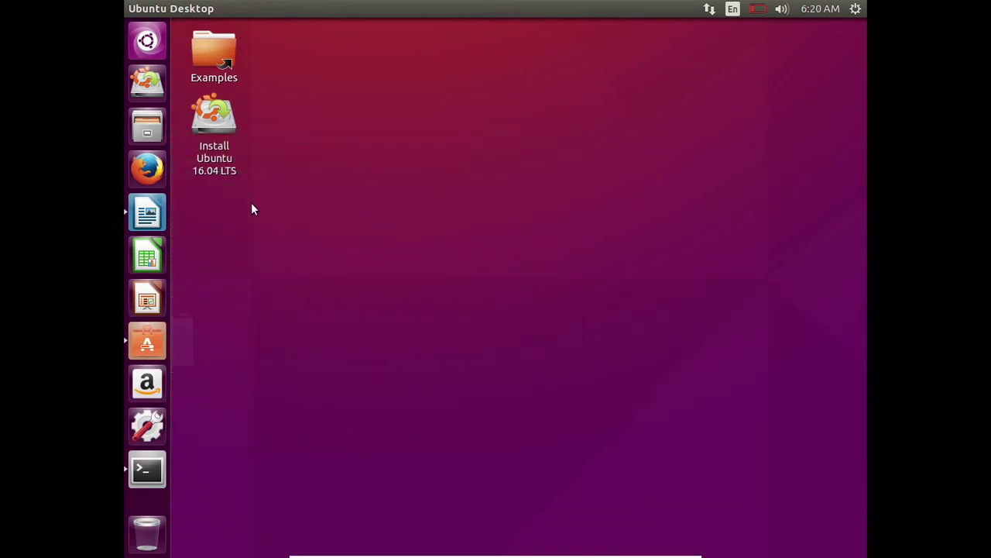
click(157, 342)
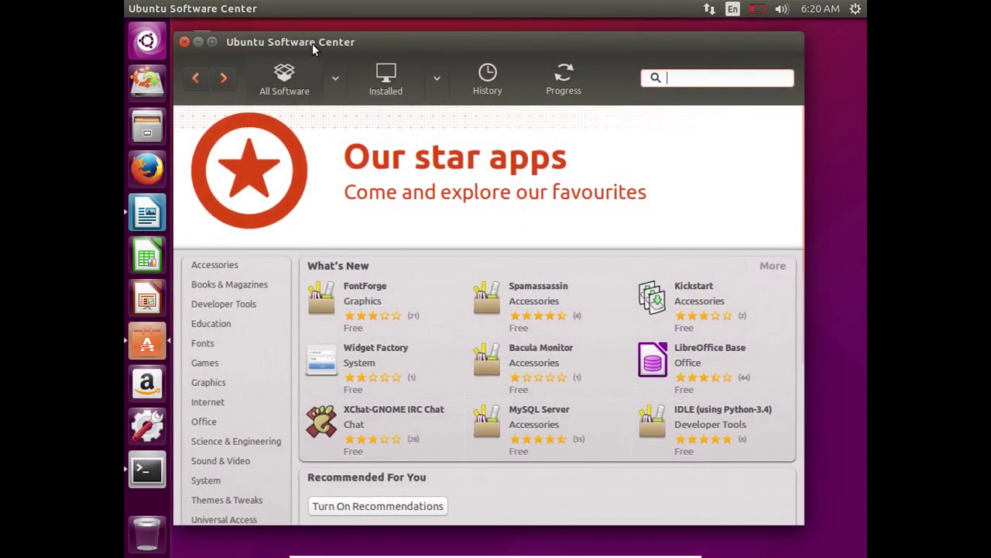
drag(286, 41, 318, 48)
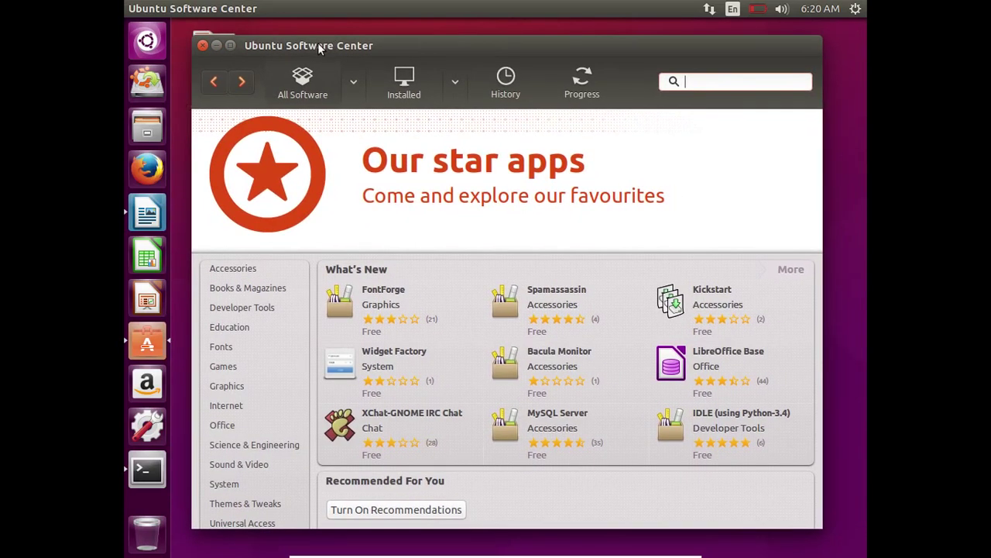
- Close the open Software Center, LibreOffice Writer and terminal windows to clear the desktop
click(202, 46)
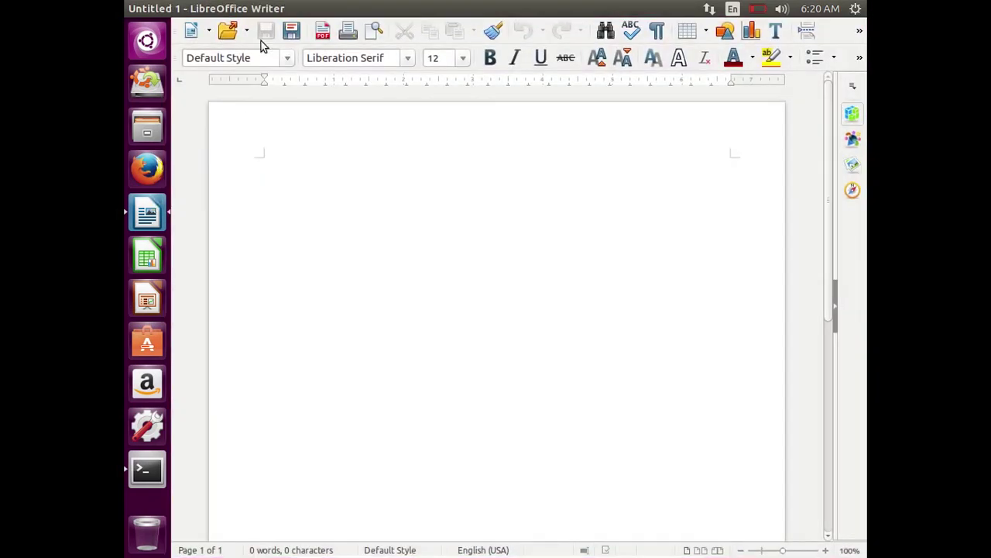
click(134, 8)
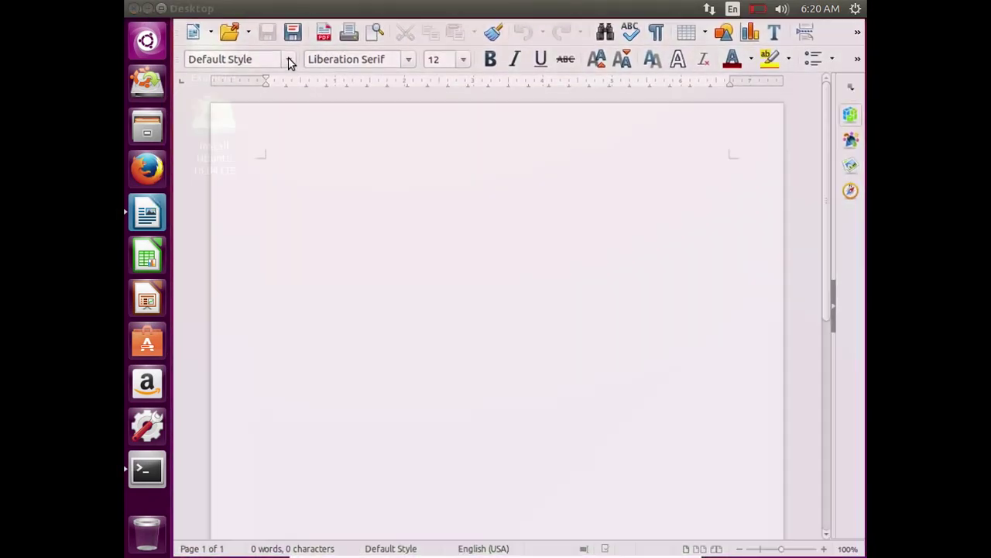
click(154, 470)
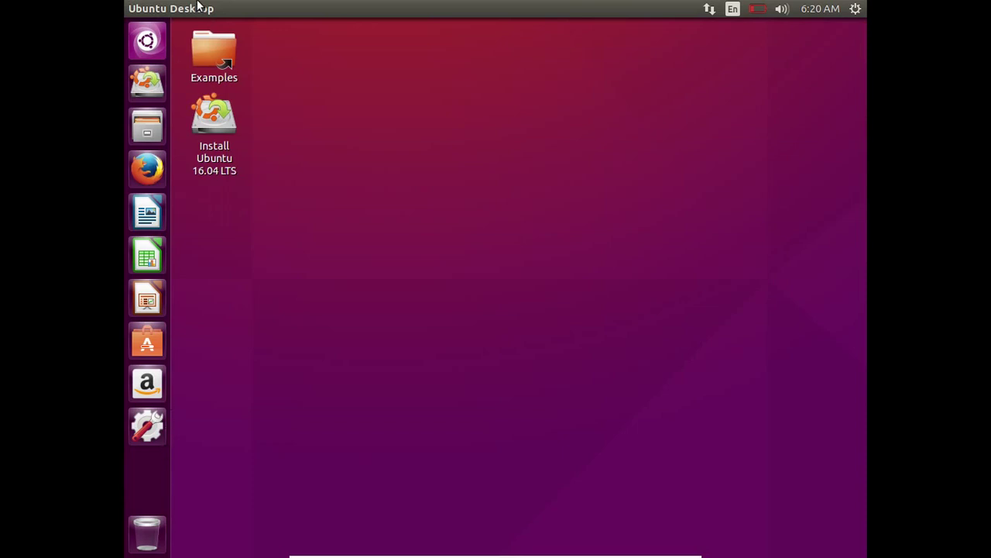
- Try another wallpaper in the desktop background settings, reselect the default Ubuntu wallpaper and close the Appearance window
right_click(690, 117)
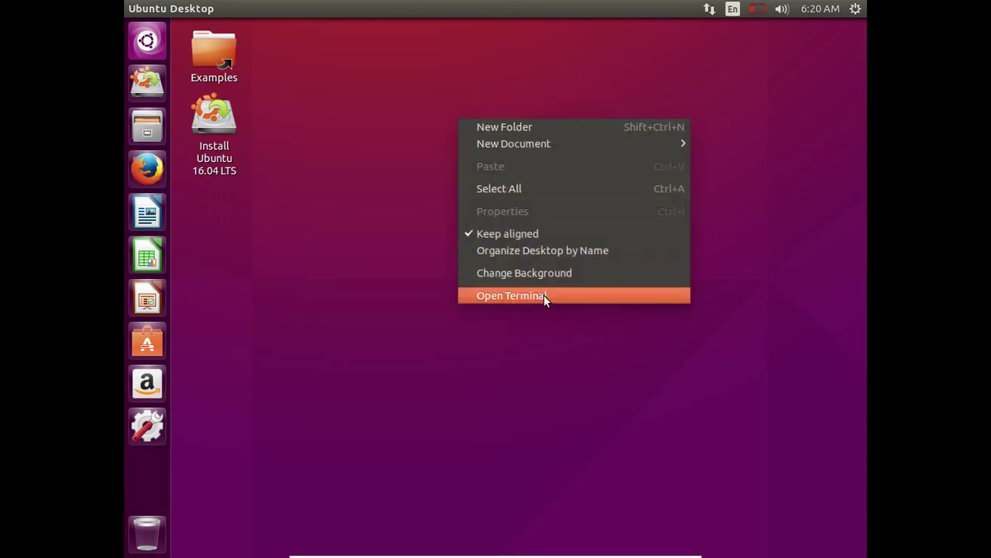
click(530, 273)
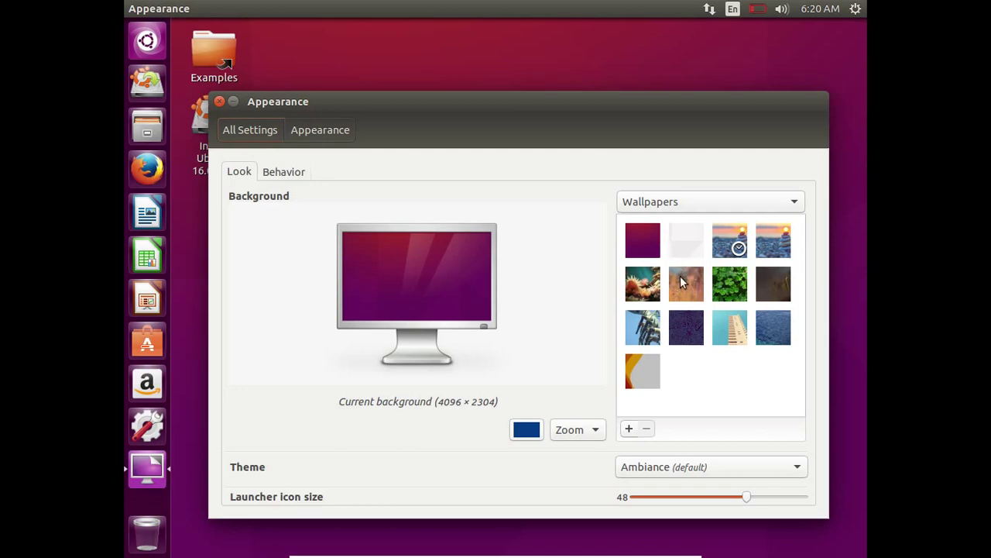
click(682, 282)
click(650, 255)
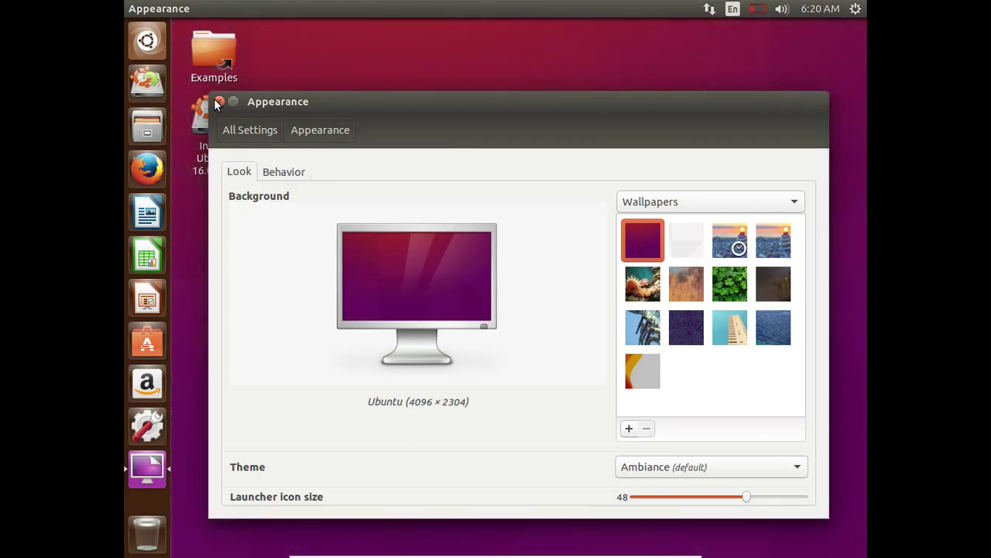
click(219, 103)
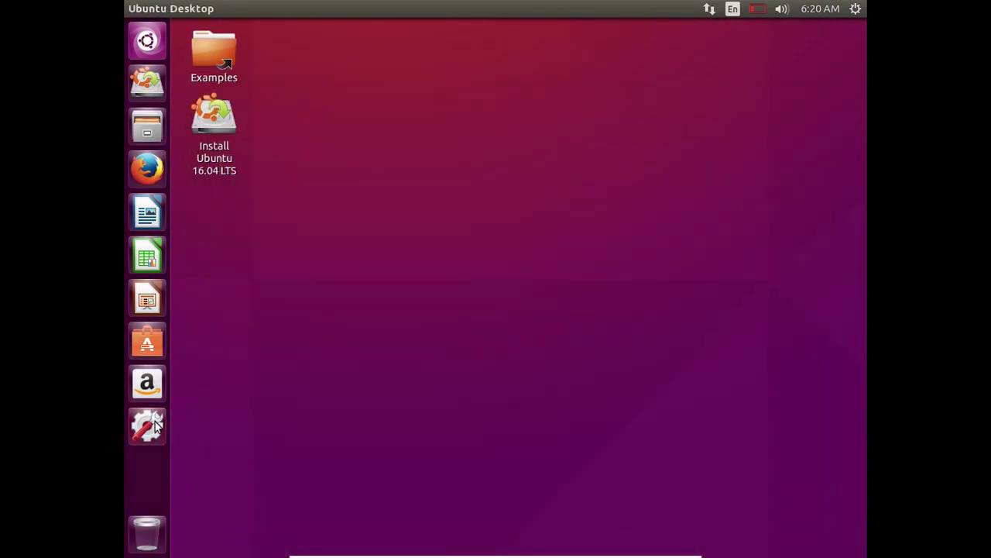
- View the resolution options under Displays in System Settings and return to the settings overview
click(154, 425)
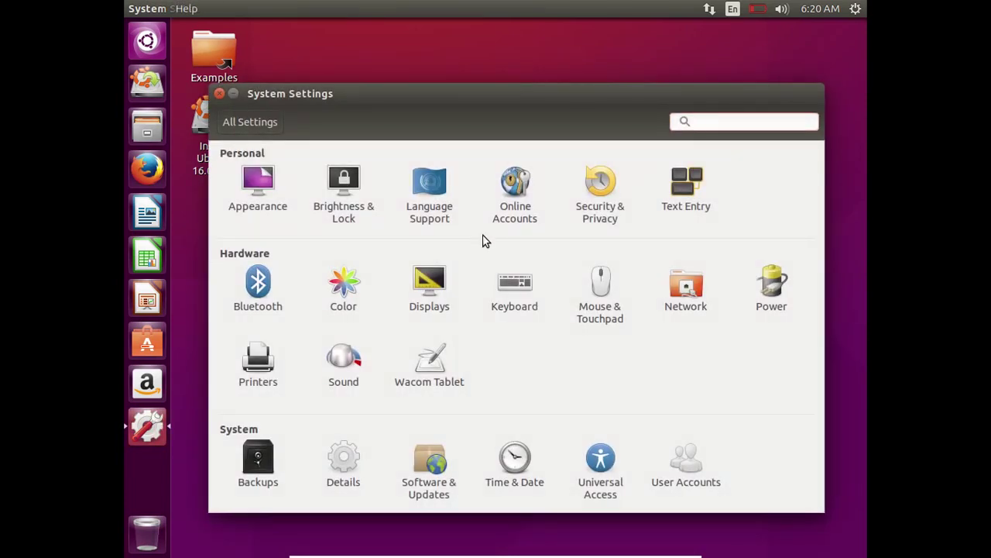
click(436, 284)
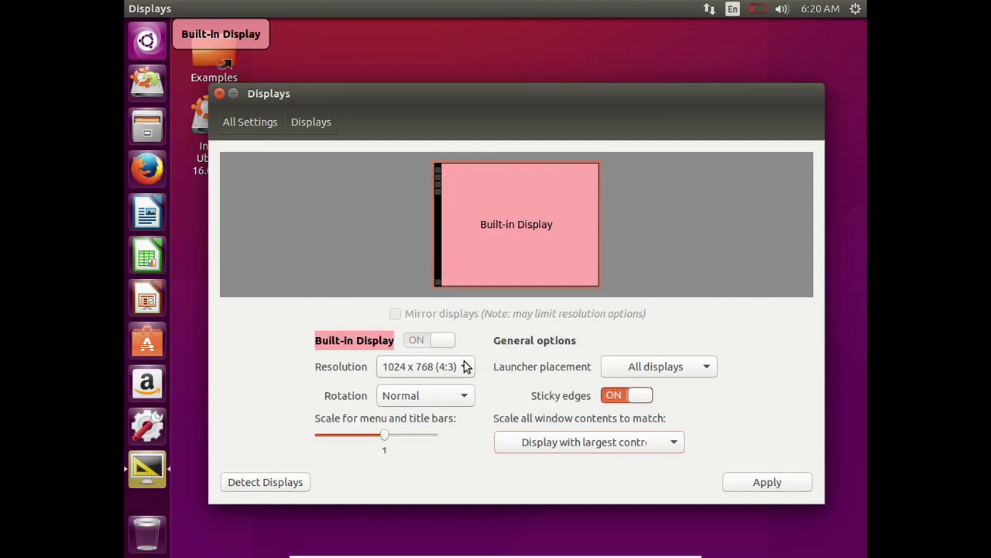
click(465, 366)
click(464, 366)
click(266, 123)
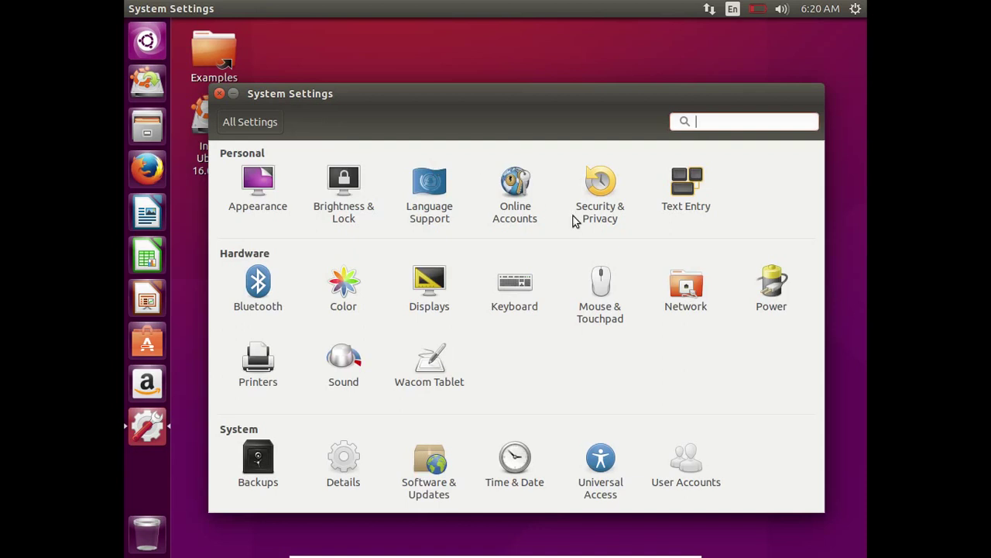
- Examine the graphics and processor information and the default applications in the system Details, and return to all settings
click(334, 465)
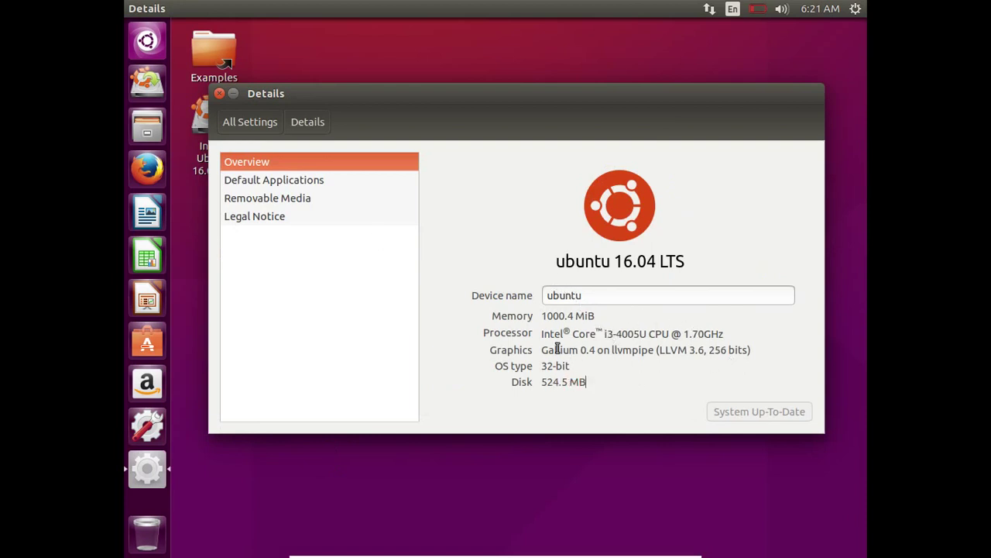
drag(547, 350, 696, 347)
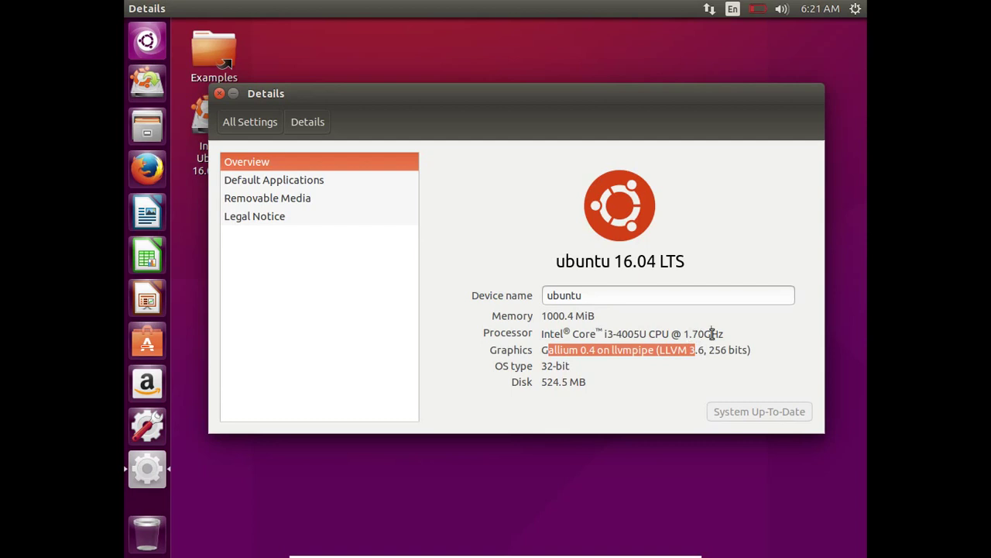
drag(759, 349, 502, 371)
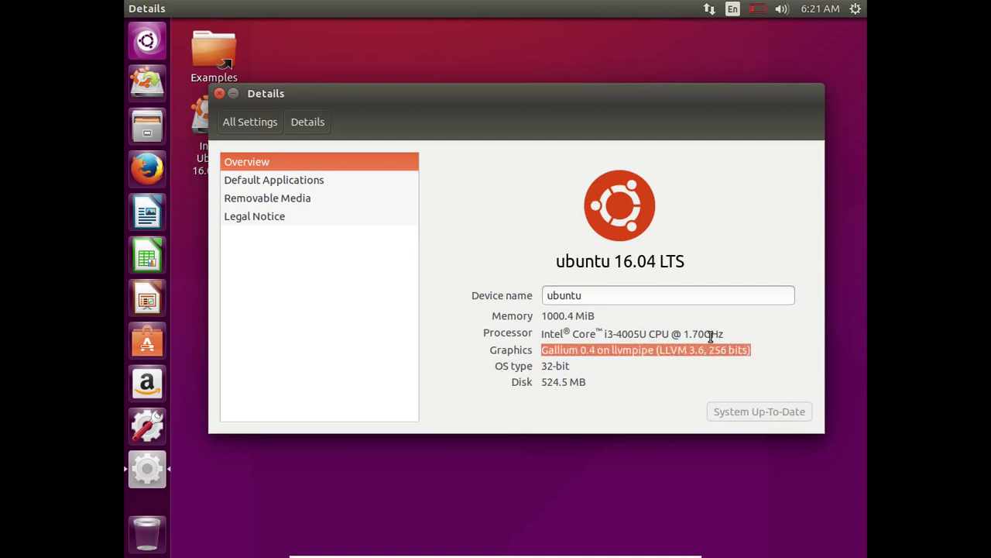
drag(735, 335, 529, 349)
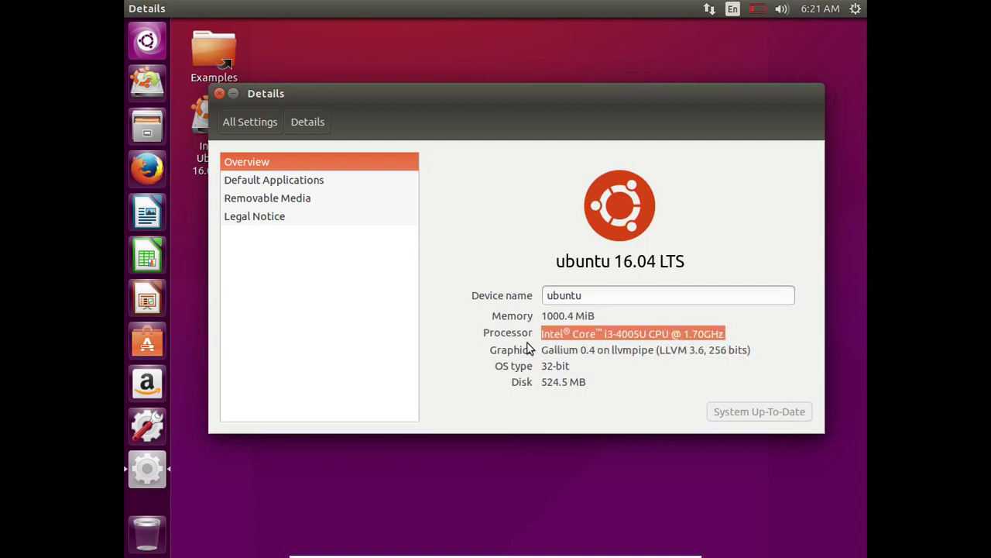
click(301, 183)
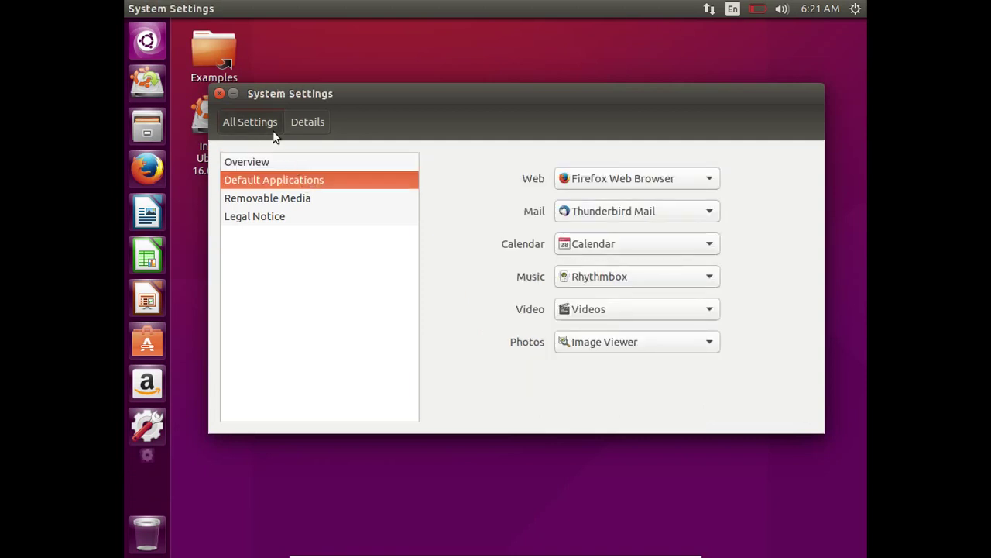
click(272, 128)
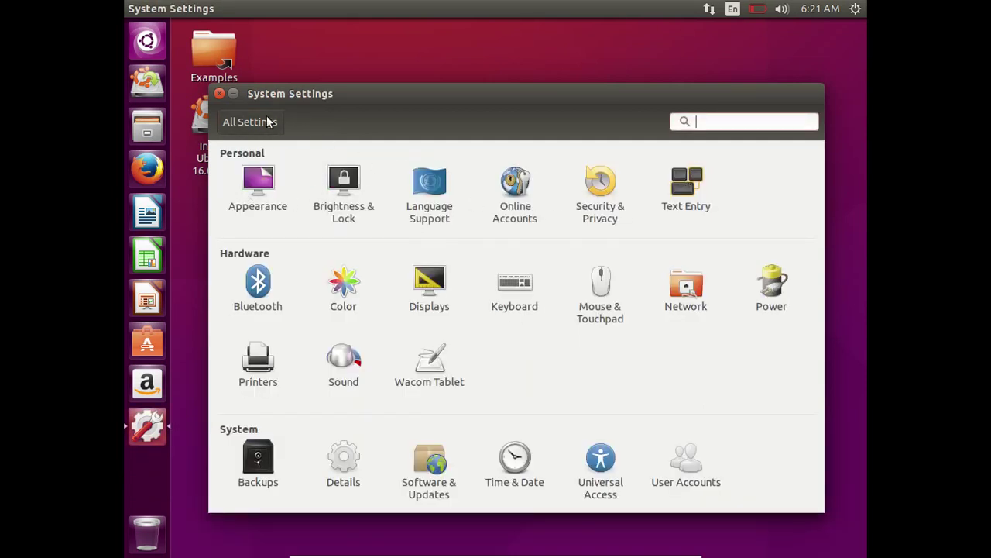
- Minimize and restore the System Settings window, and close it
click(232, 93)
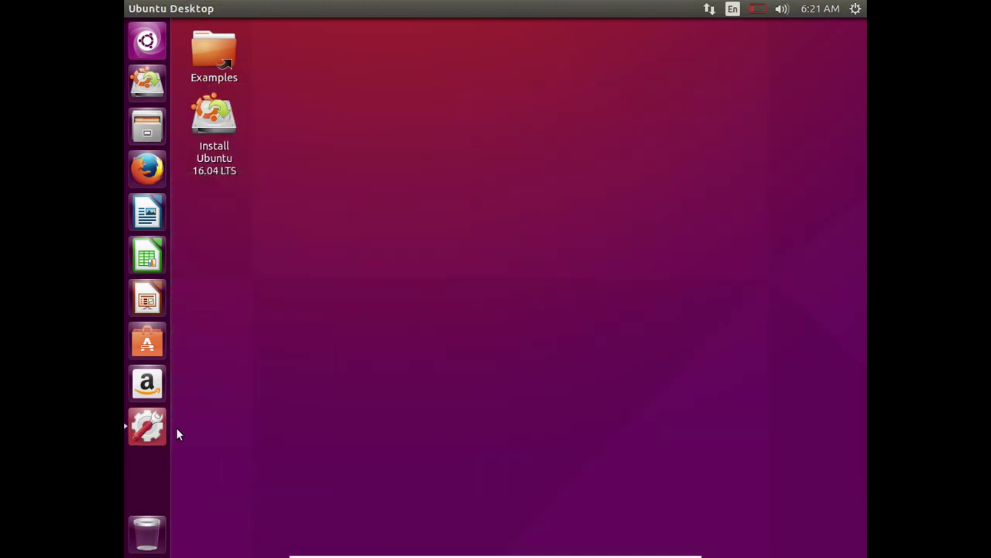
click(152, 434)
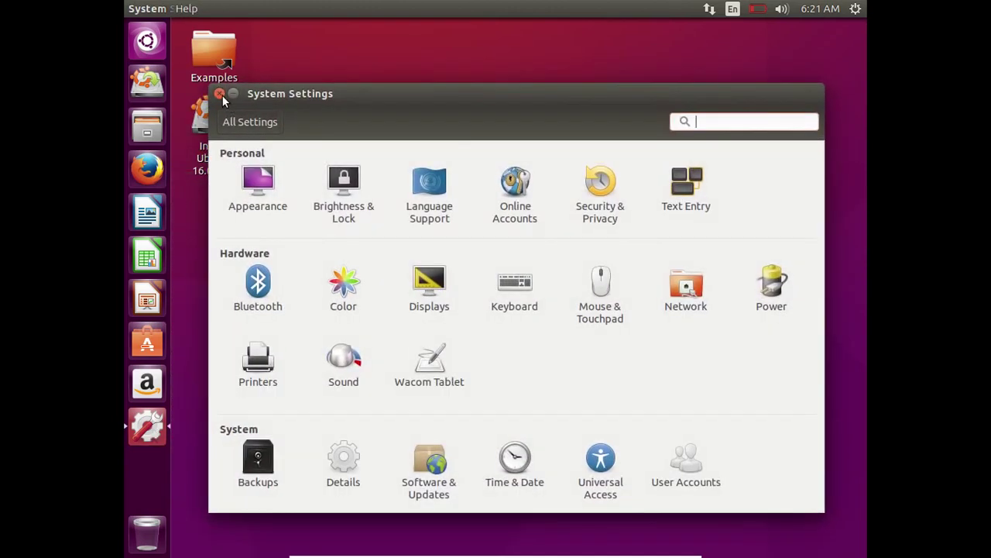
click(223, 99)
- View the new-document options in the desktop's context menu and dismiss it without choosing anything
right_click(459, 66)
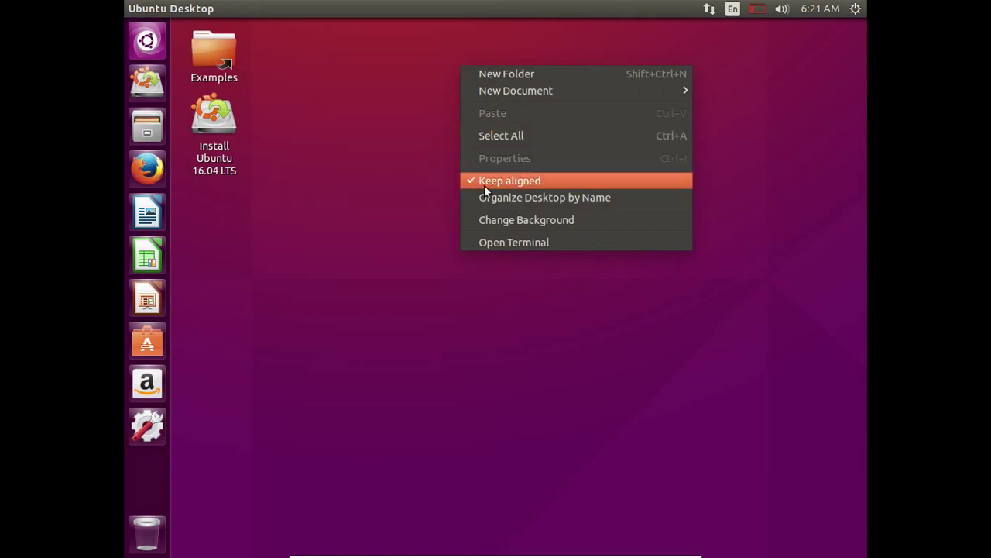
mouse_move(486, 94)
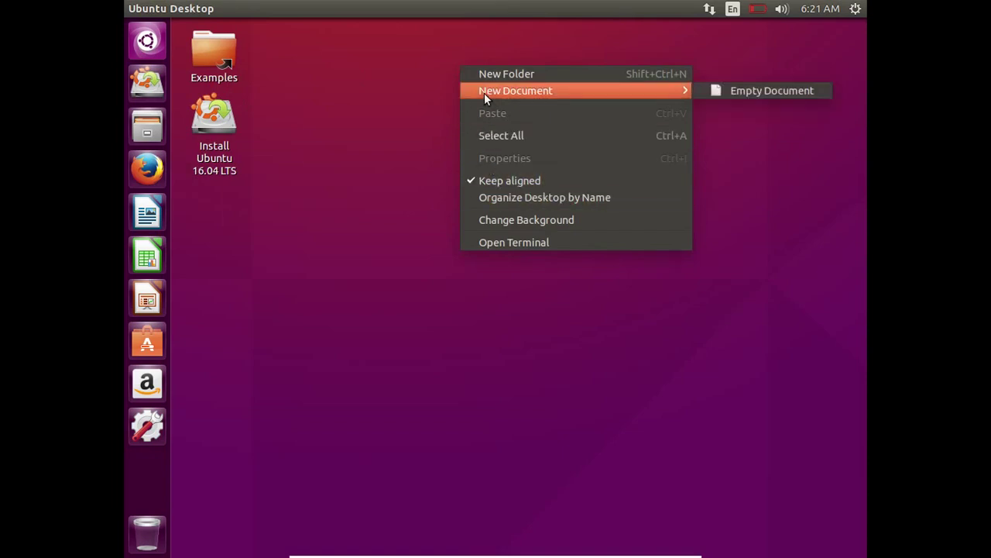
click(340, 205)
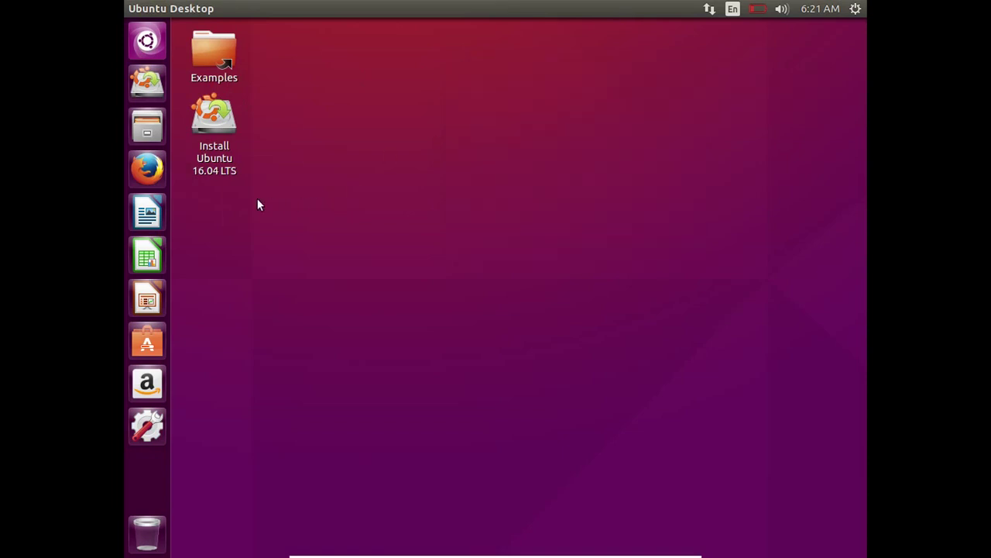
- Search the Dash for "W", look over the matching applications, and close the Dash
click(149, 45)
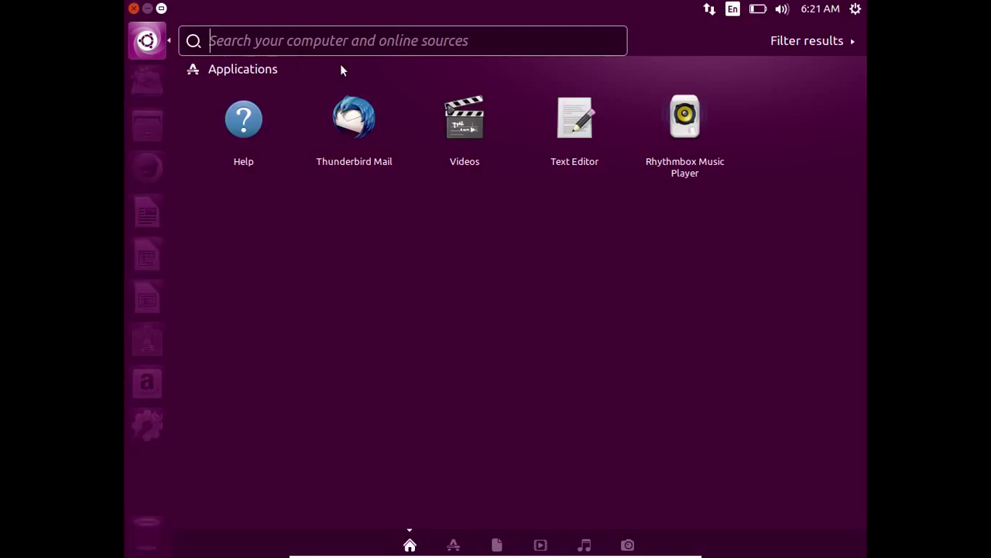
text(W)
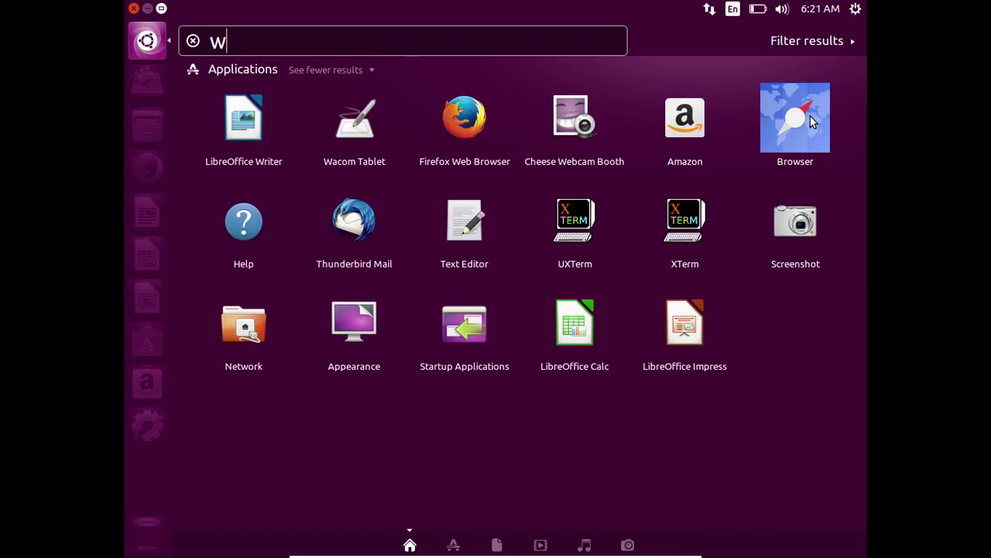
click(145, 41)
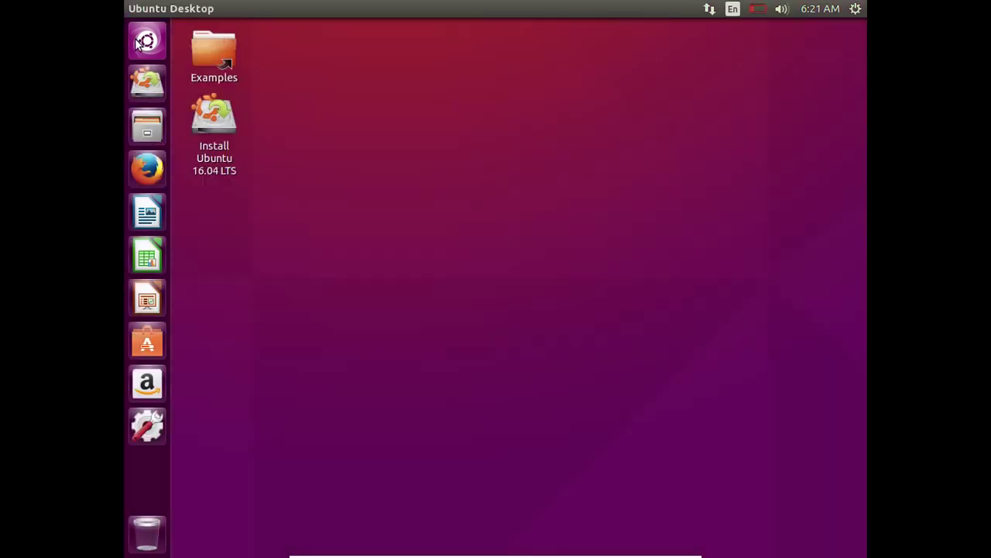
- Reopen the Dash, replace the search term with "net" to find network applications, and close the Dash
click(146, 41)
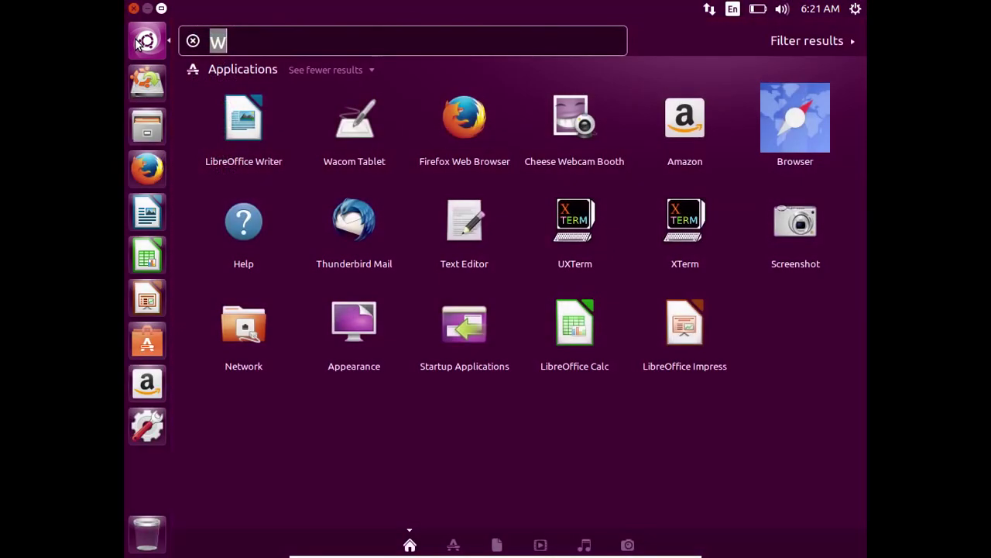
text(\ne)
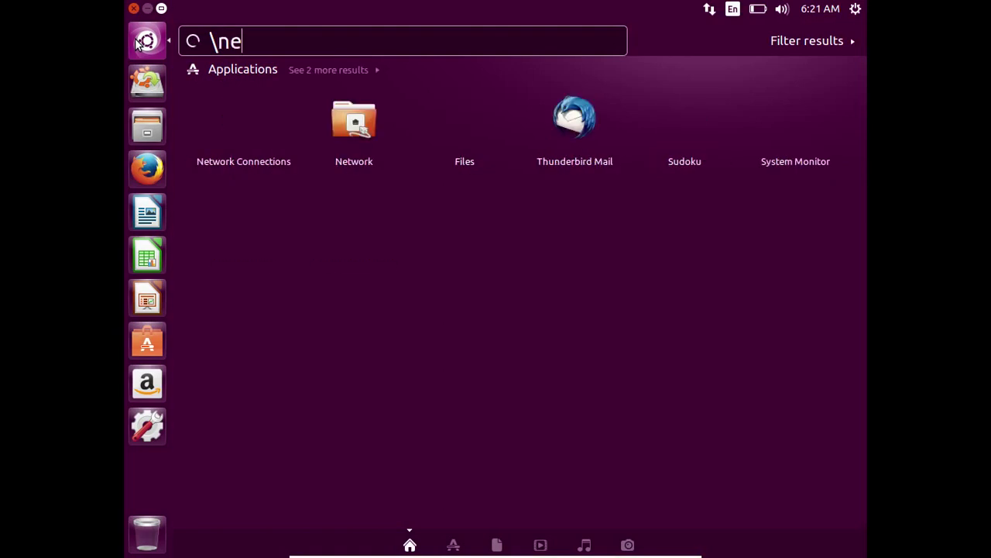
key(BackSpace)
key(BackSpace)
key(BackSpace)
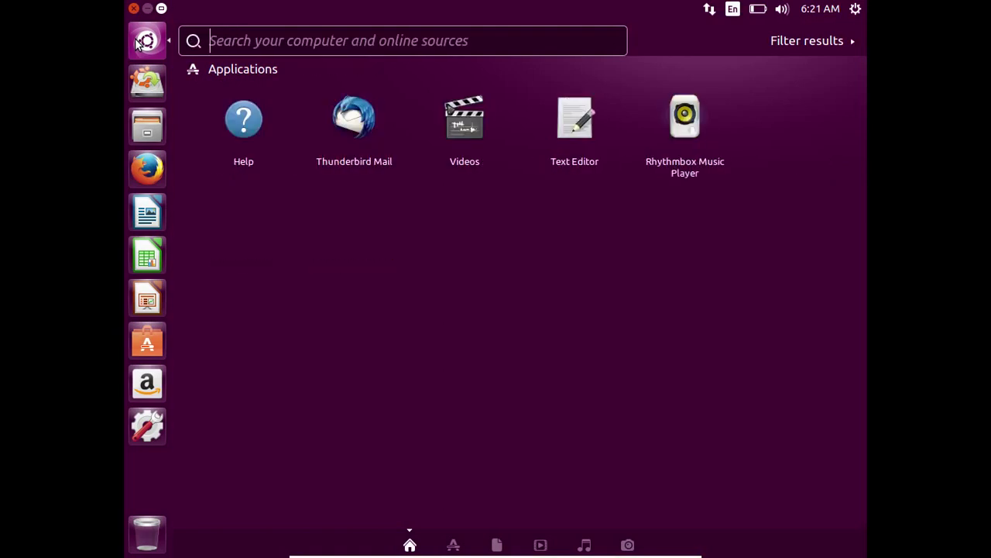
text(net)
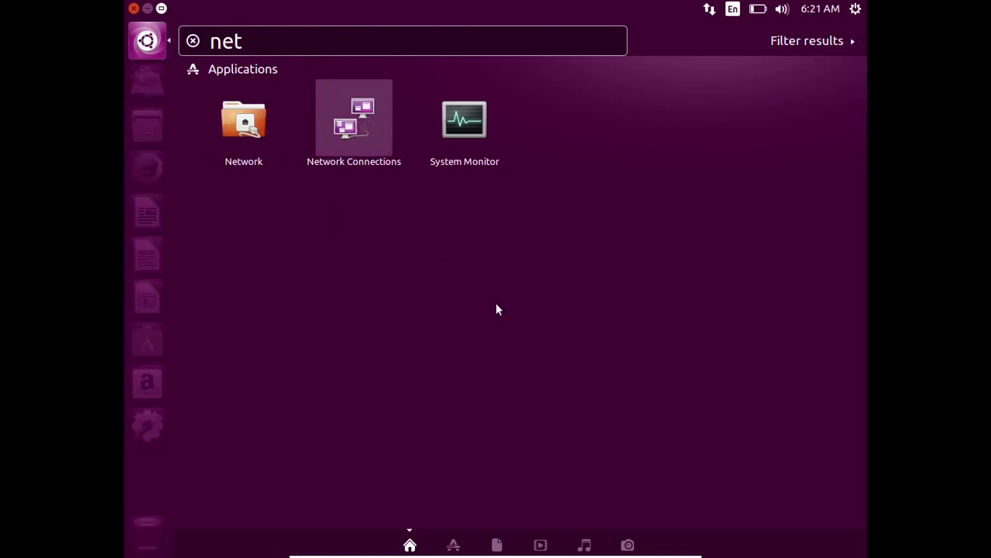
click(146, 45)
- View and dismiss the desktop's context menu, and check the network and keyboard language indicators
right_click(410, 151)
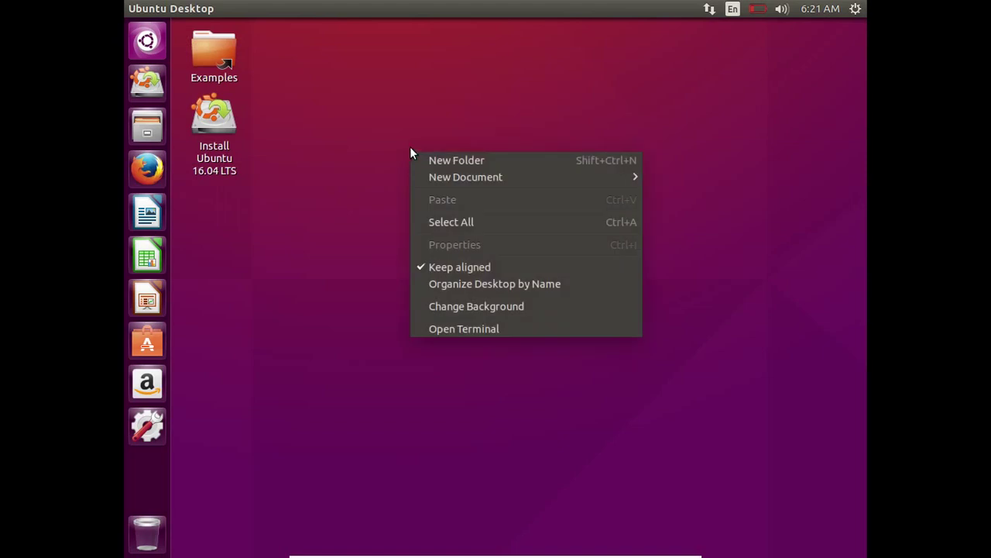
click(683, 38)
click(709, 9)
click(709, 10)
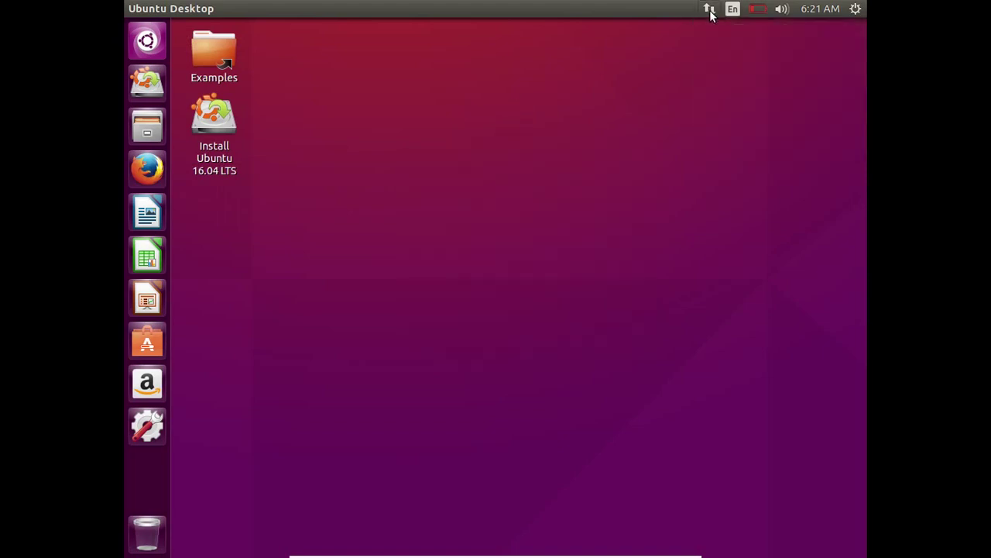
click(732, 9)
click(732, 9)
- View the battery and sound indicator menus and the clock's calendar
click(759, 10)
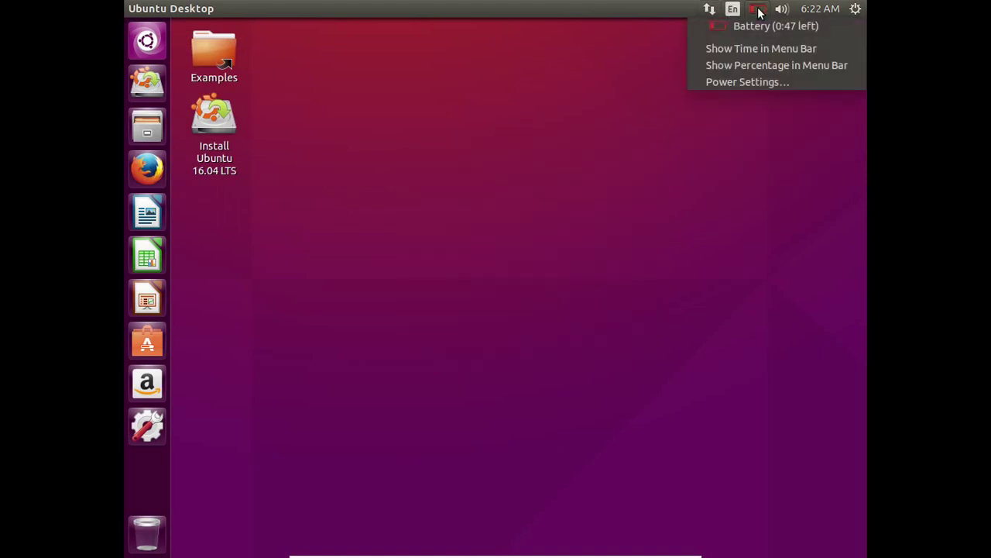
click(759, 10)
click(780, 10)
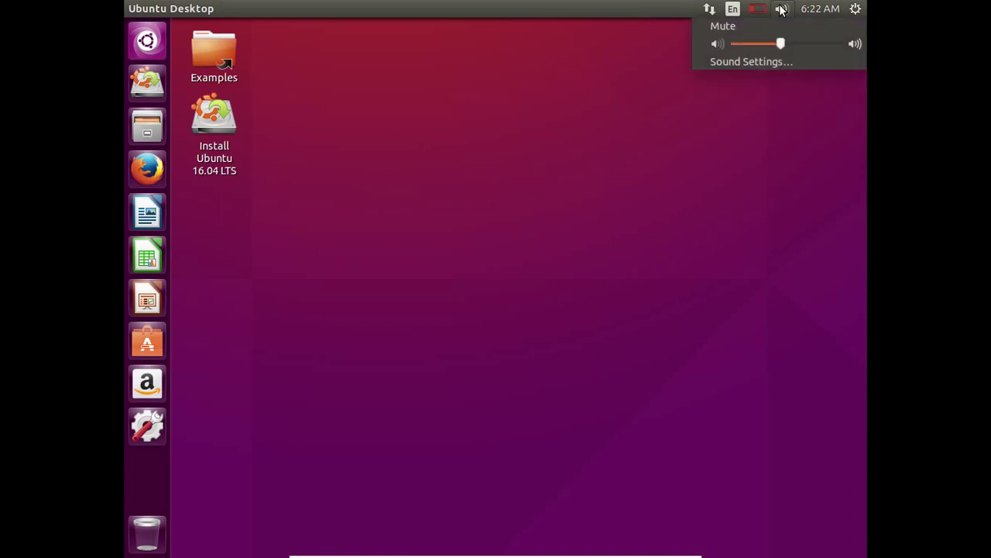
click(781, 9)
click(856, 8)
click(820, 9)
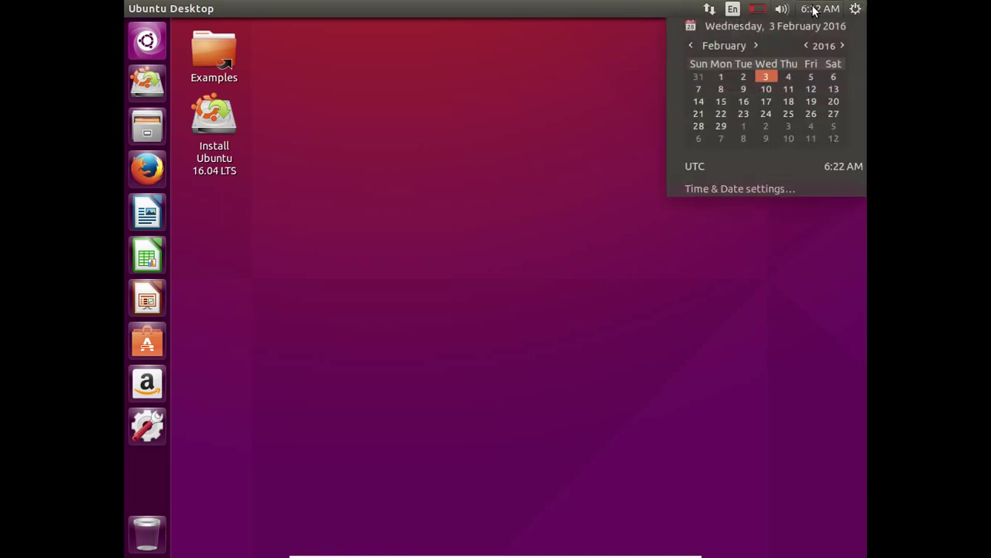
- Open the computer's Details overview, look through the session options, and close the Details window
click(855, 9)
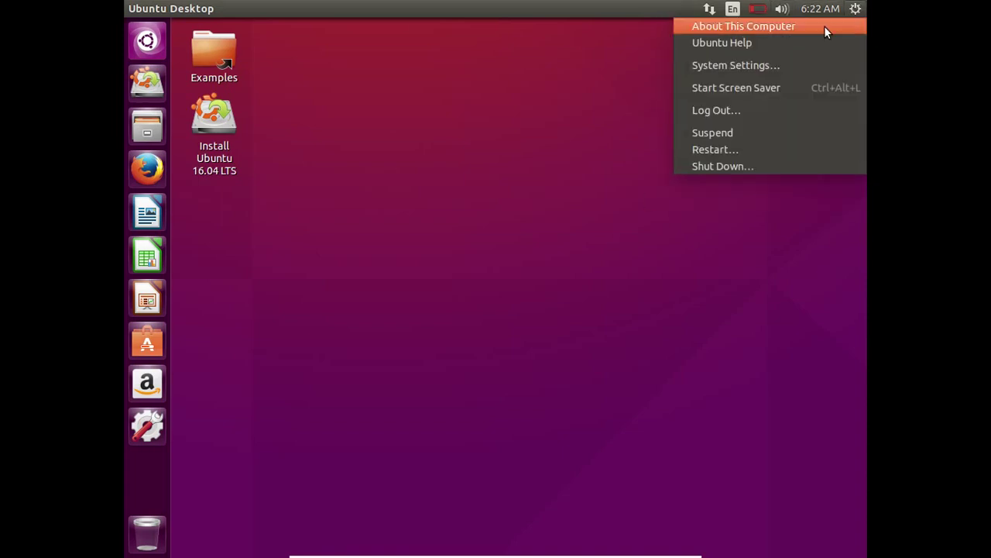
click(703, 95)
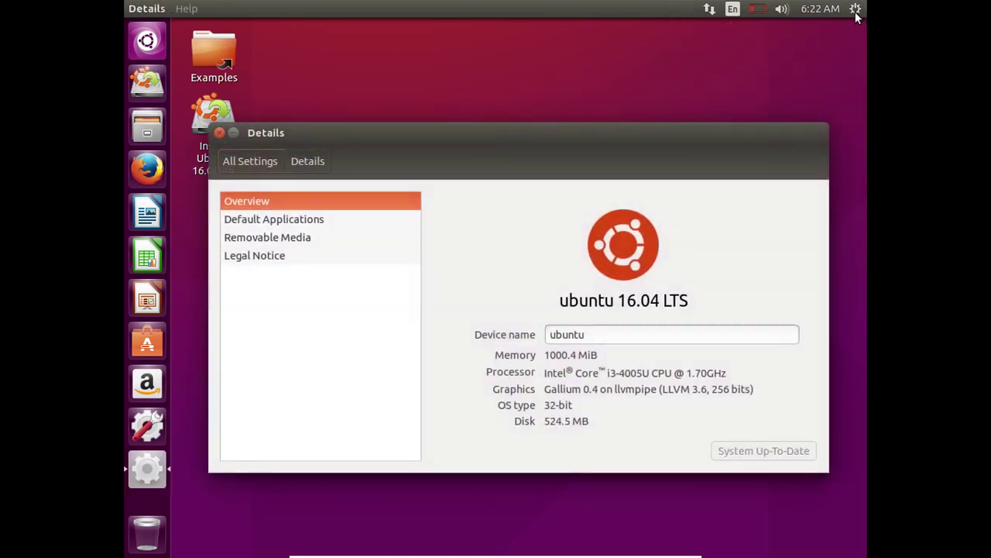
click(856, 9)
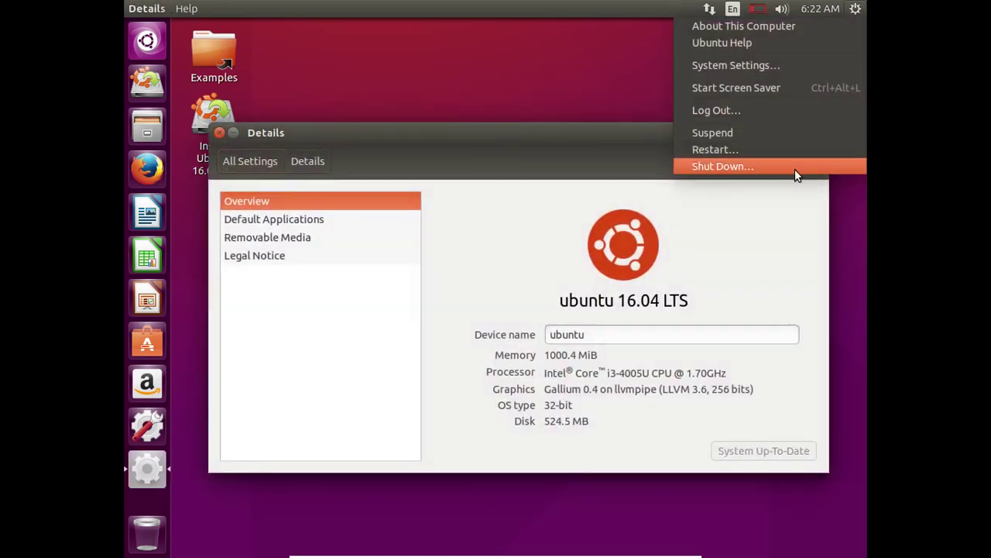
click(806, 151)
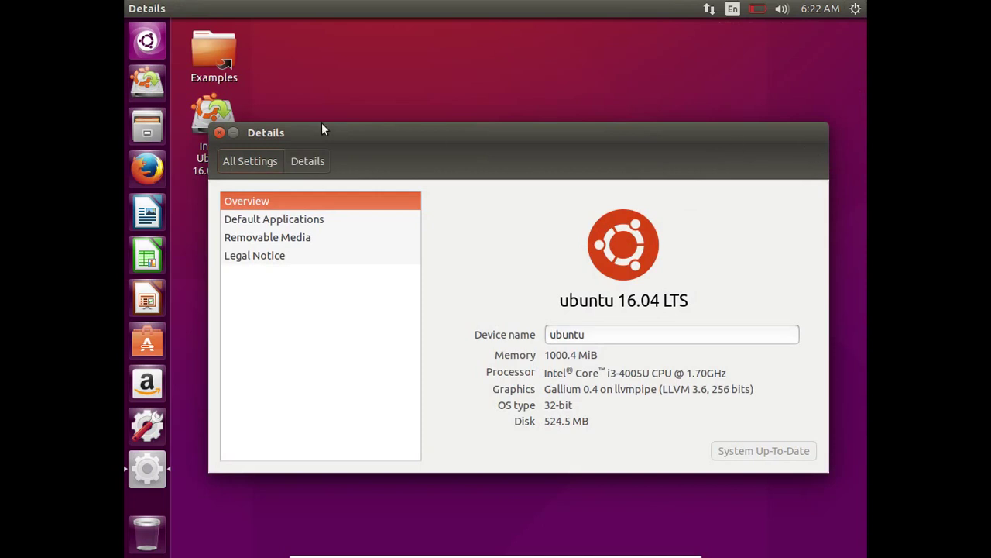
click(220, 134)
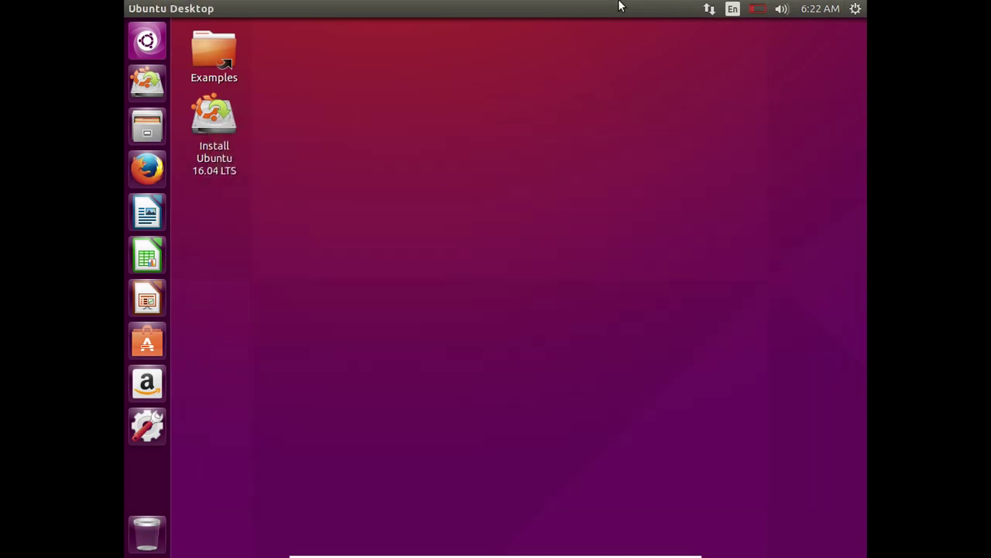
- Log out of the live session and confirm the logout
click(863, 9)
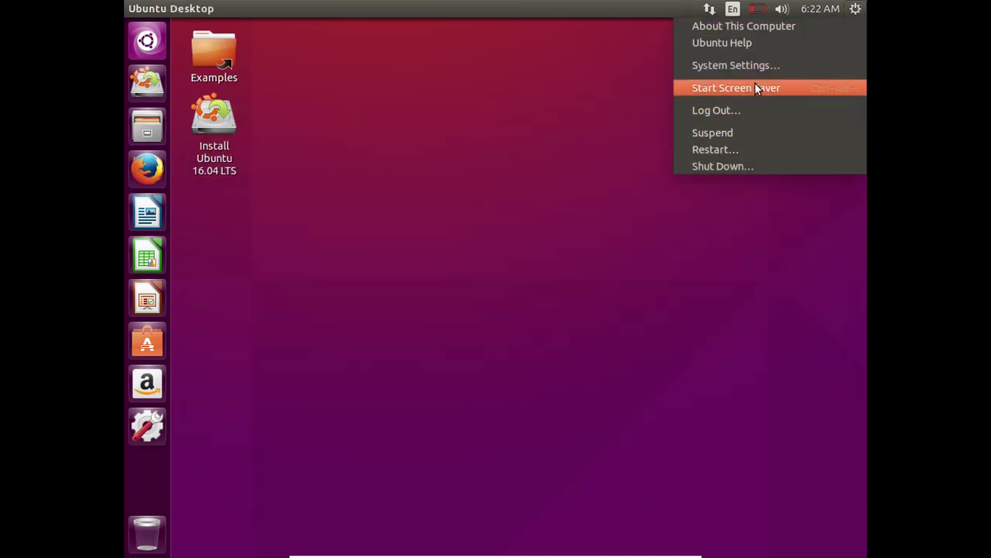
click(501, 163)
click(856, 10)
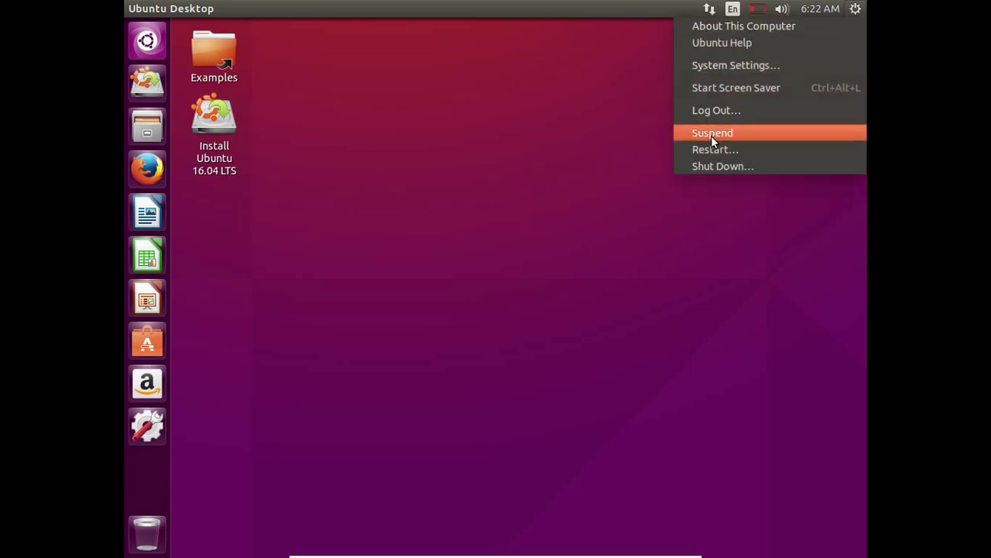
click(702, 110)
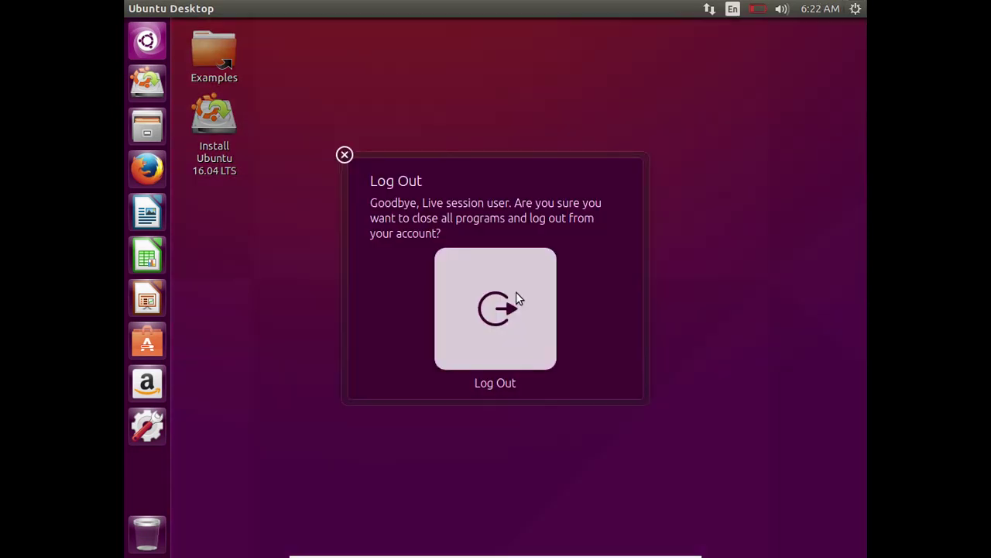
click(516, 291)
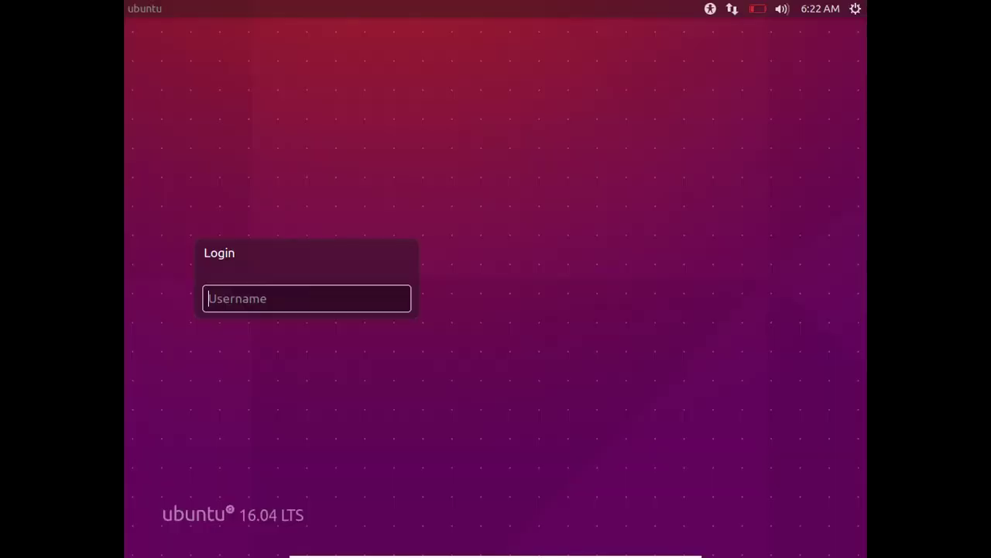
- Examine the login screen's accessibility, network, calendar and session indicator menus, and dismiss them
click(711, 9)
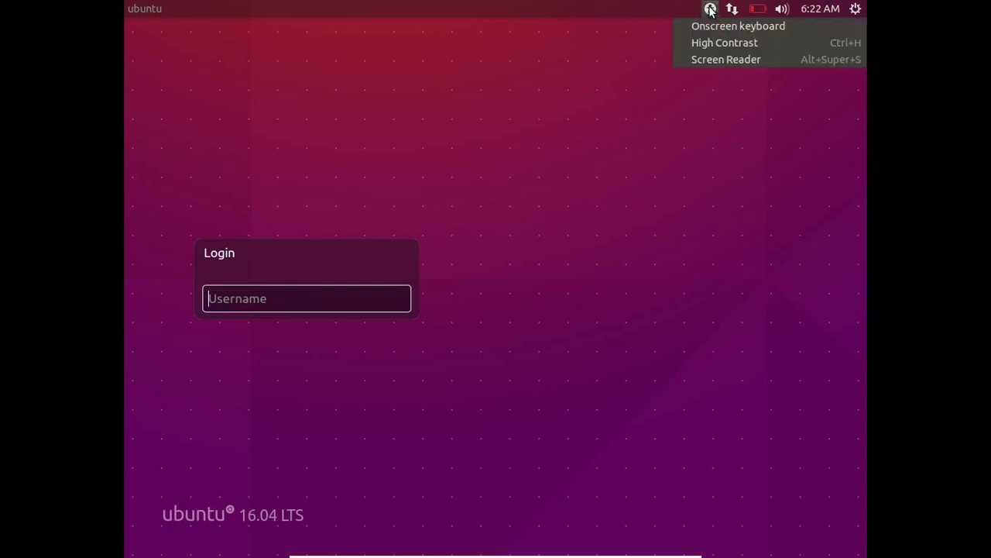
click(711, 9)
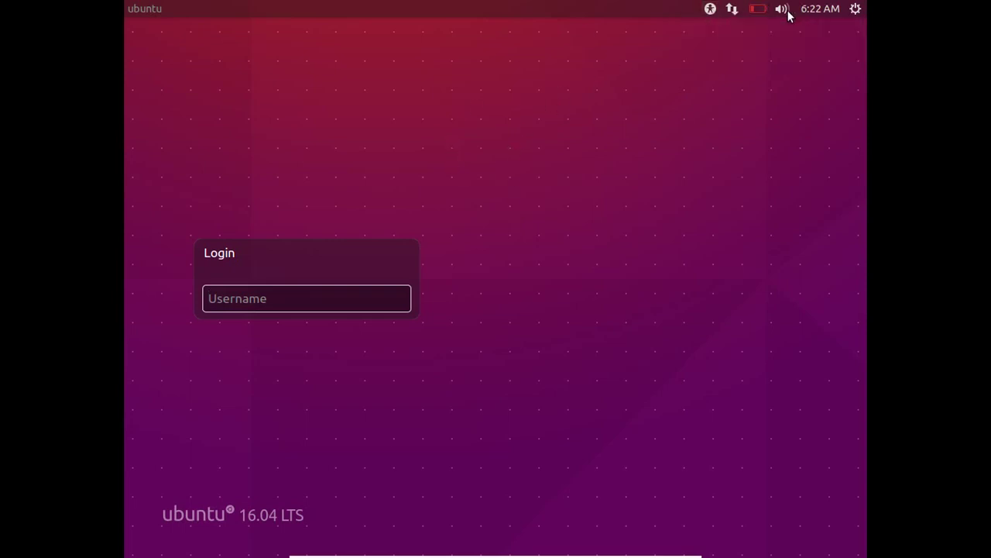
click(735, 10)
click(735, 10)
click(802, 8)
click(817, 9)
click(819, 9)
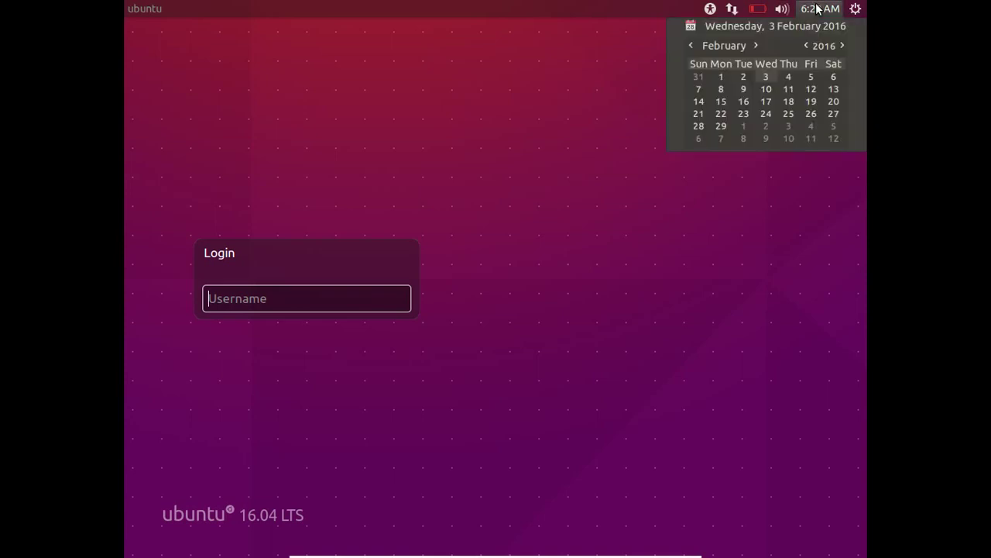
click(819, 9)
click(852, 10)
click(581, 332)
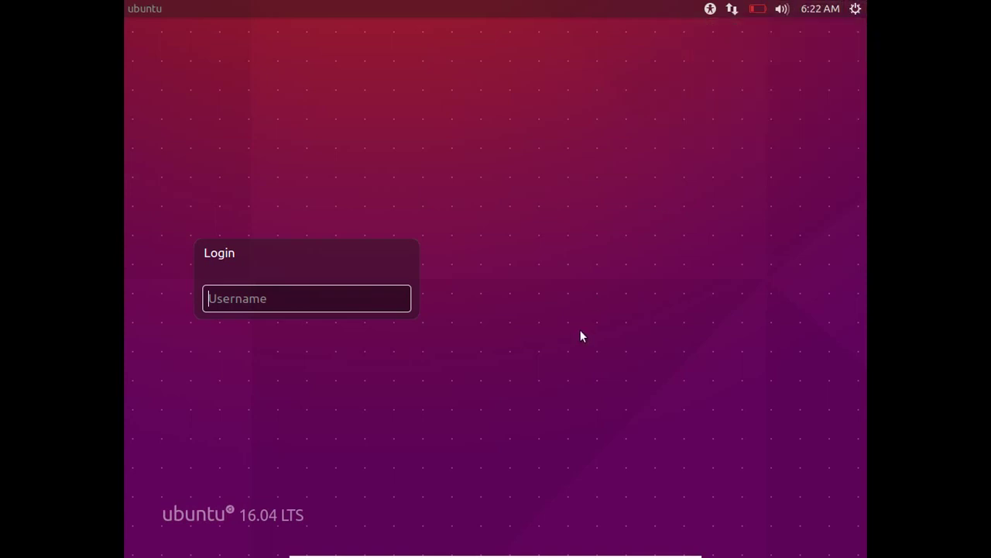
- Enter the live session's username at the login prompt
text(u)
key(BackSpace)
text(ubunt)
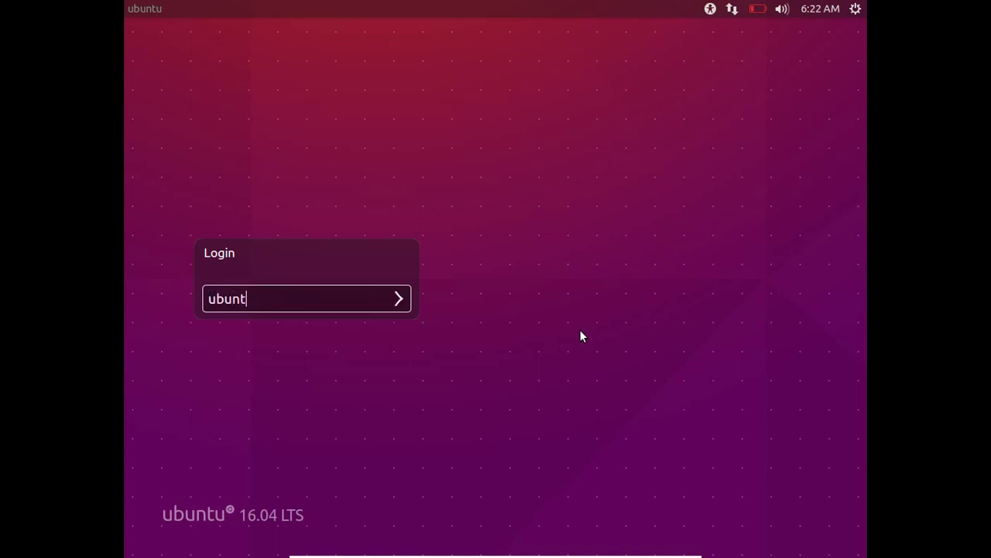